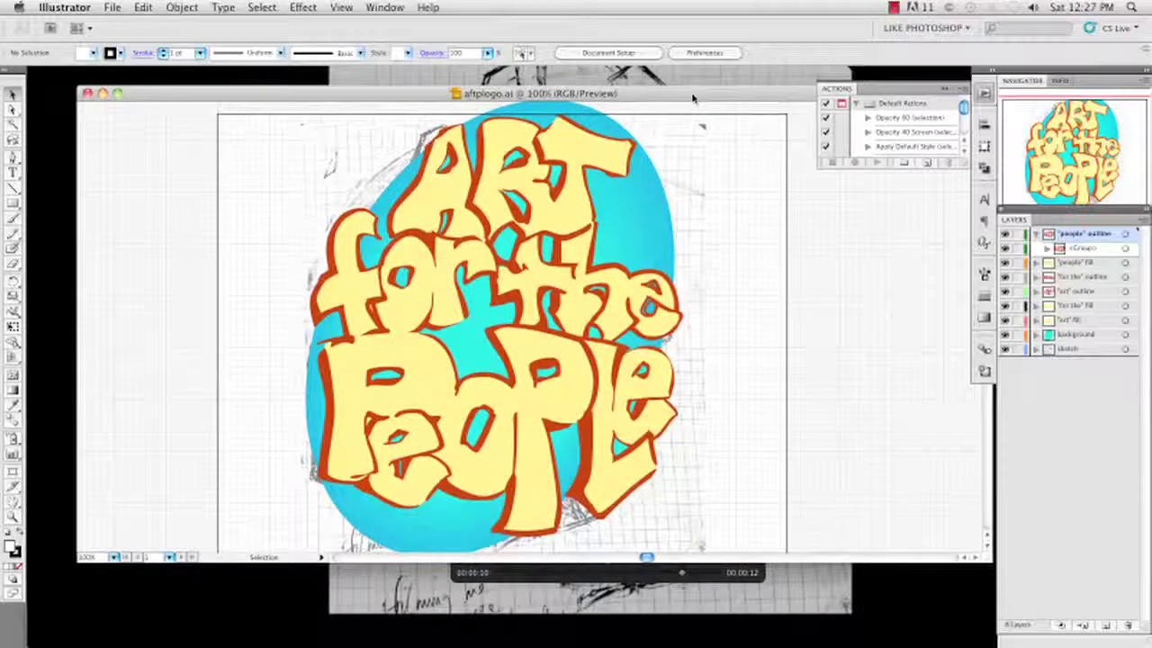
# Minimise the artwork window, switch to QuickTime Player and play desketchintro.mov from near its beginning.
pyautogui.click(104, 94)
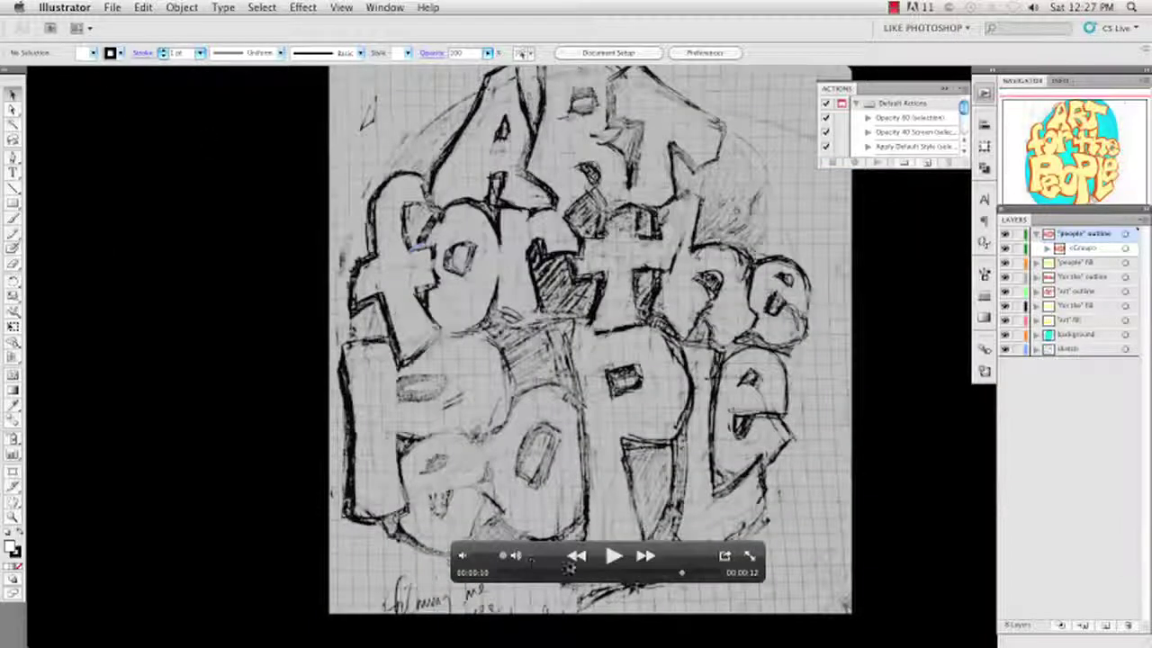
pyautogui.click(678, 578)
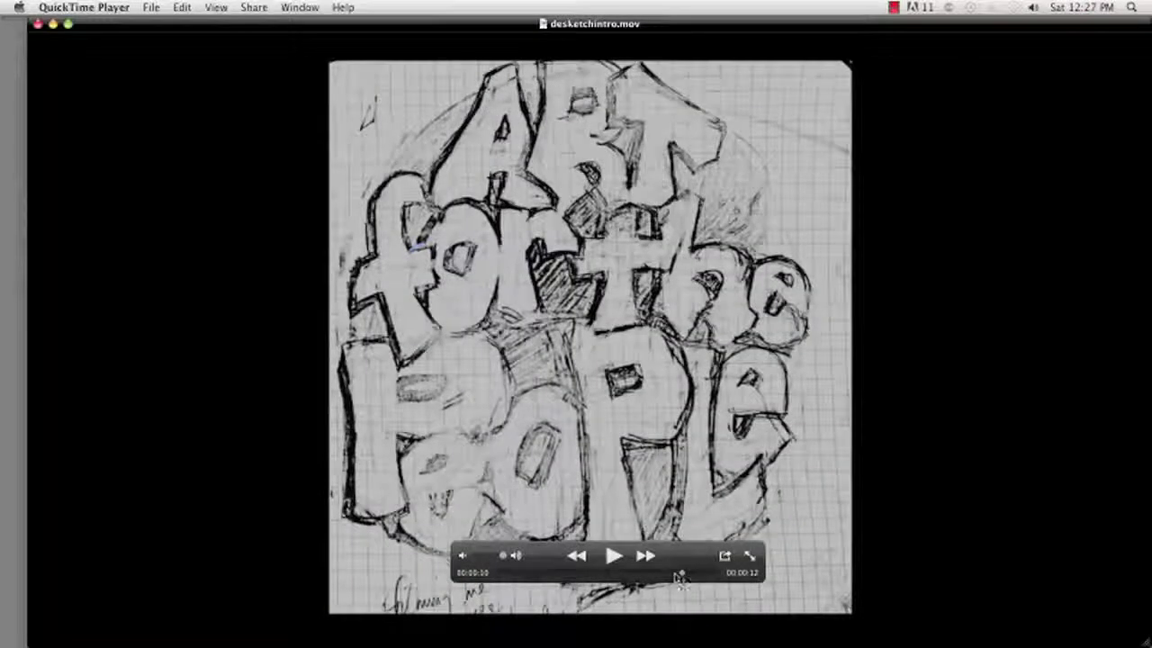
pyautogui.moveTo(679, 574); pyautogui.dragTo(528, 565)
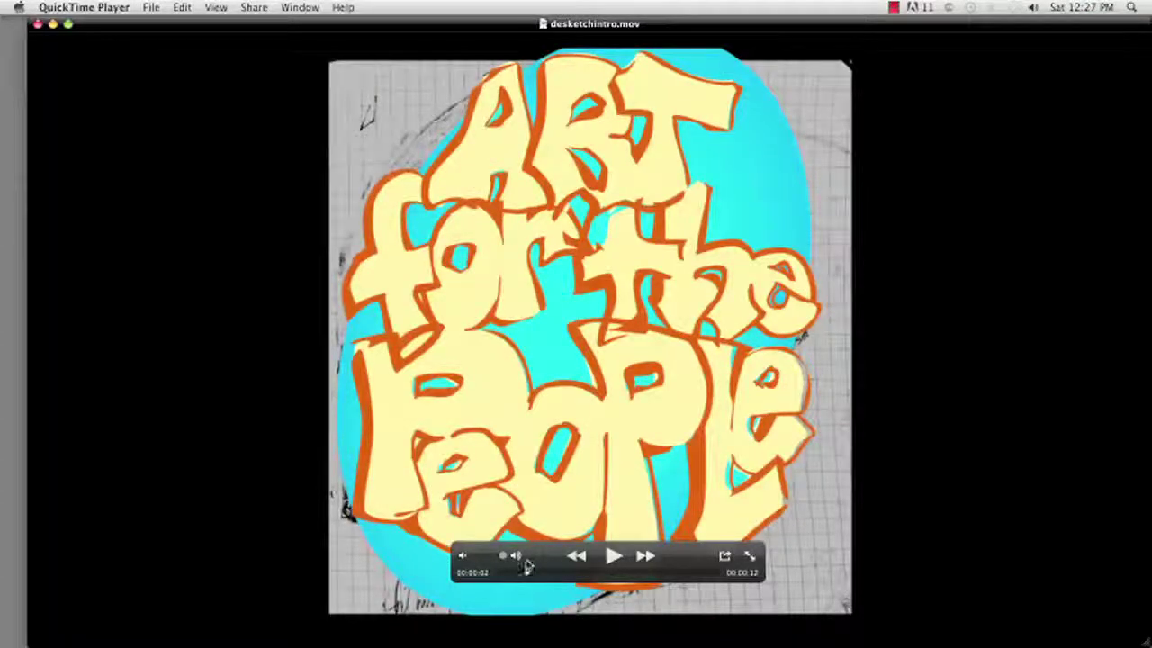
pyautogui.click(612, 556)
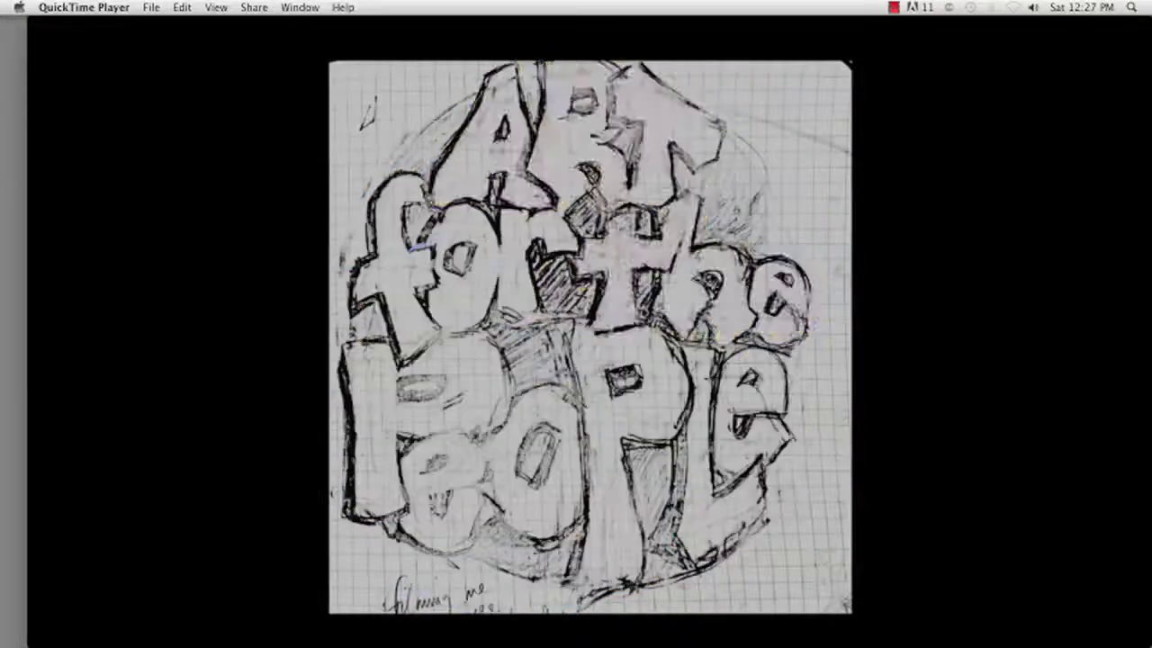
pyautogui.click(612, 556)
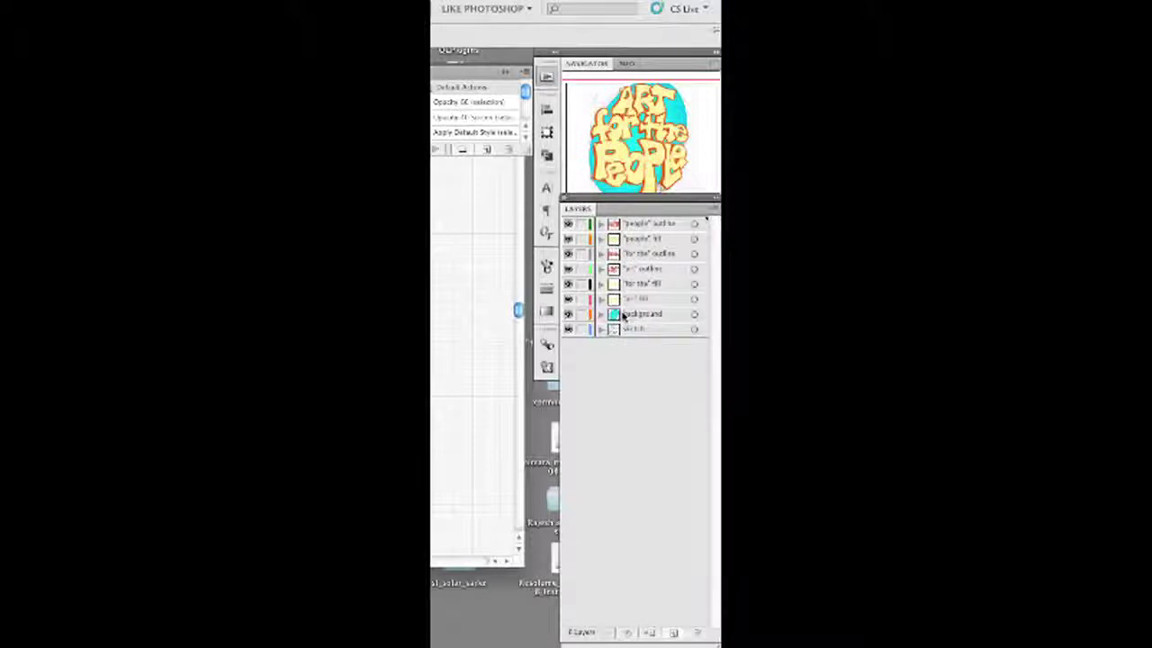
# Expand the "people" outline layer and its group, and release the group to layers using the Build option.
pyautogui.click(600, 223)
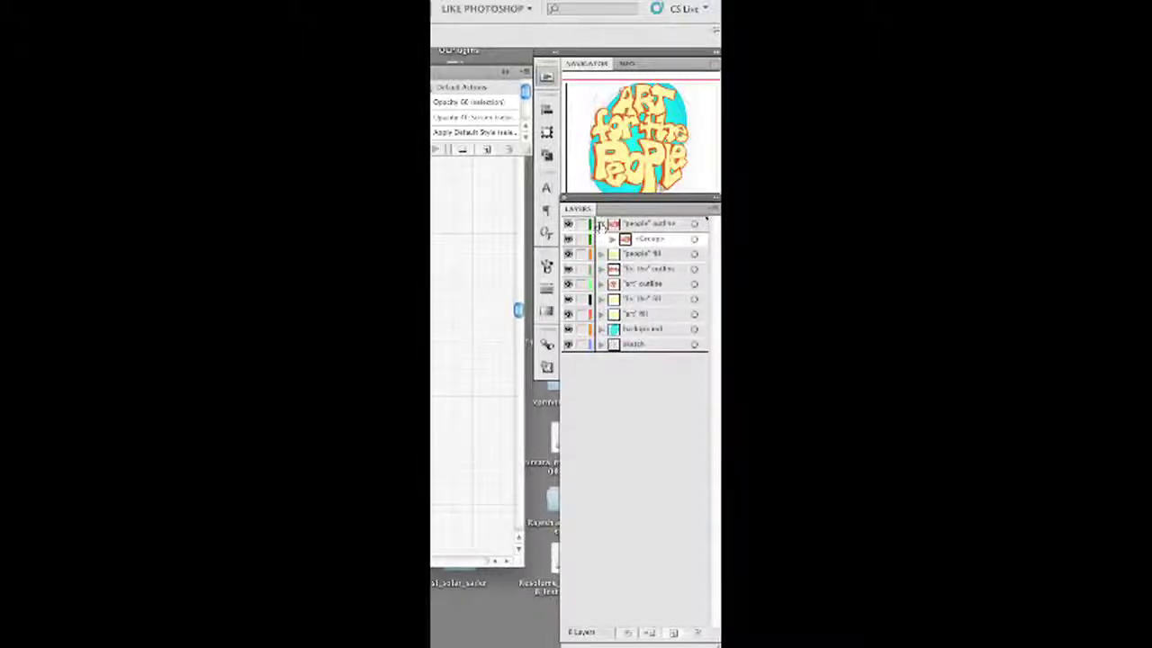
pyautogui.click(612, 239)
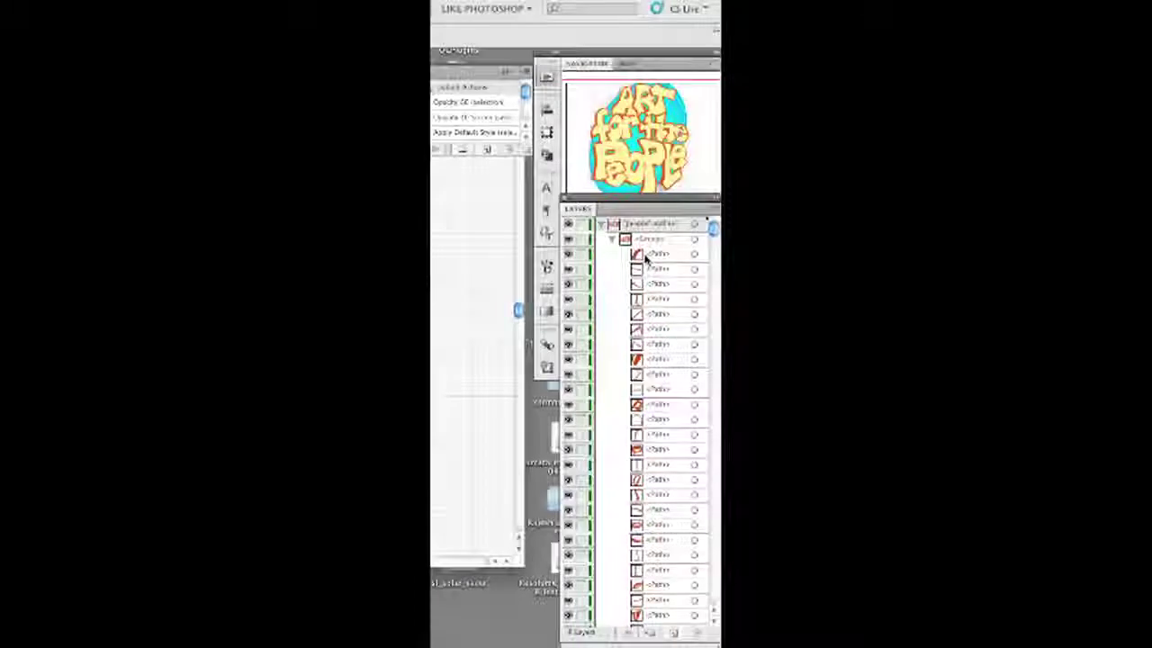
pyautogui.click(711, 213)
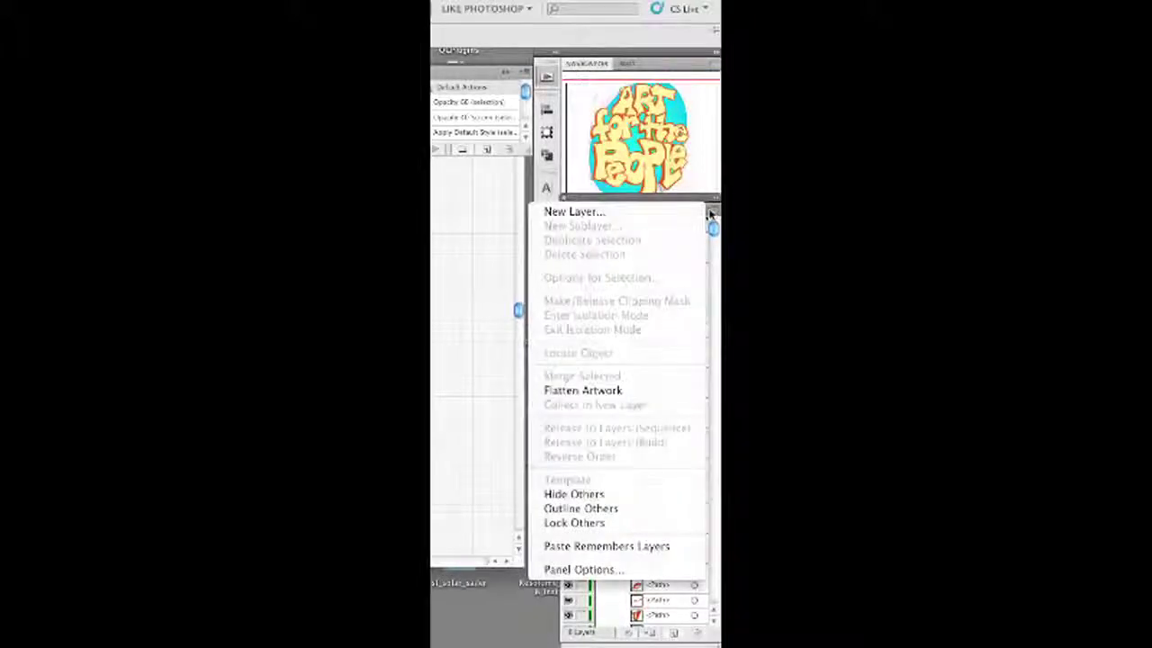
pyautogui.click(711, 214)
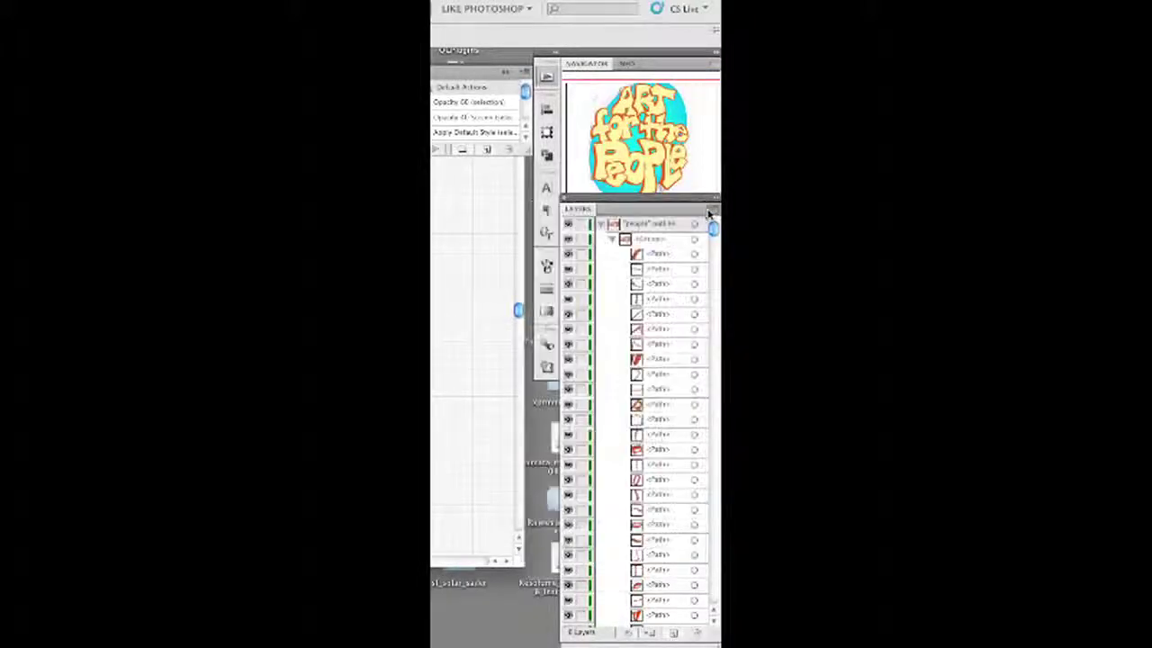
pyautogui.click(650, 239)
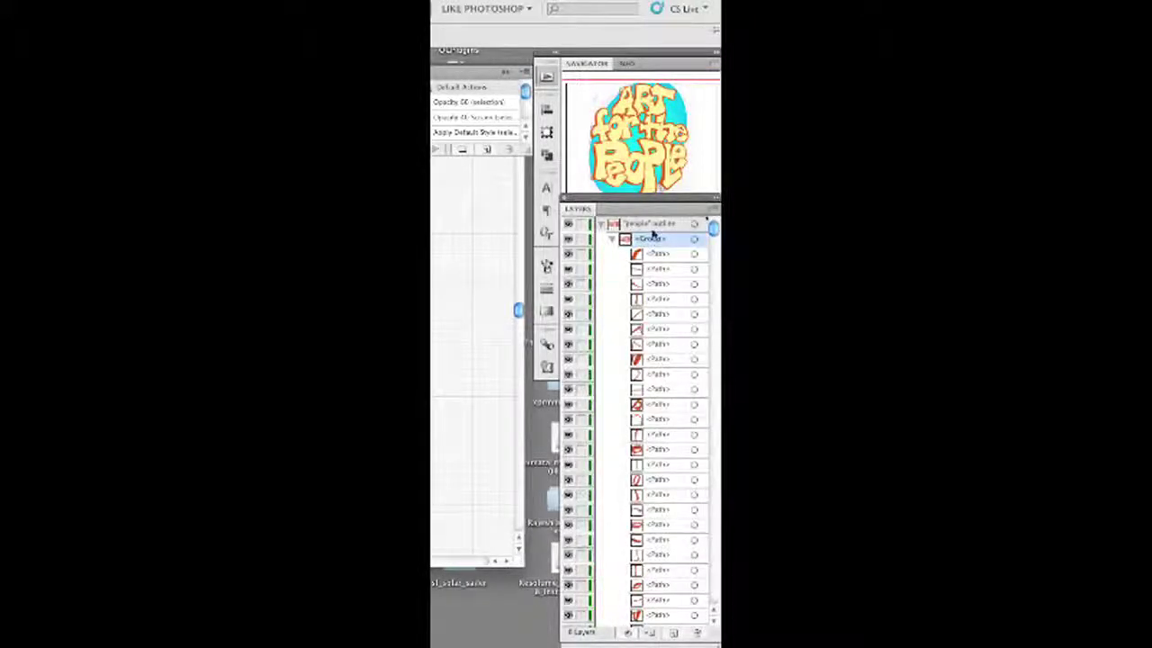
pyautogui.click(708, 214)
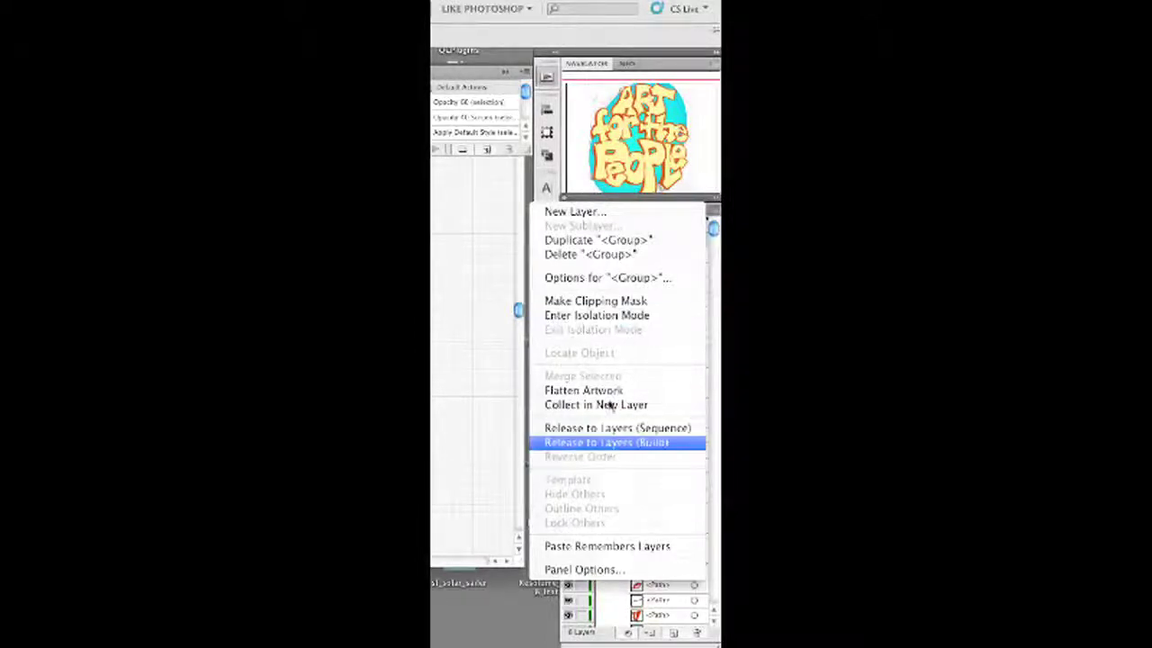
pyautogui.click(613, 444)
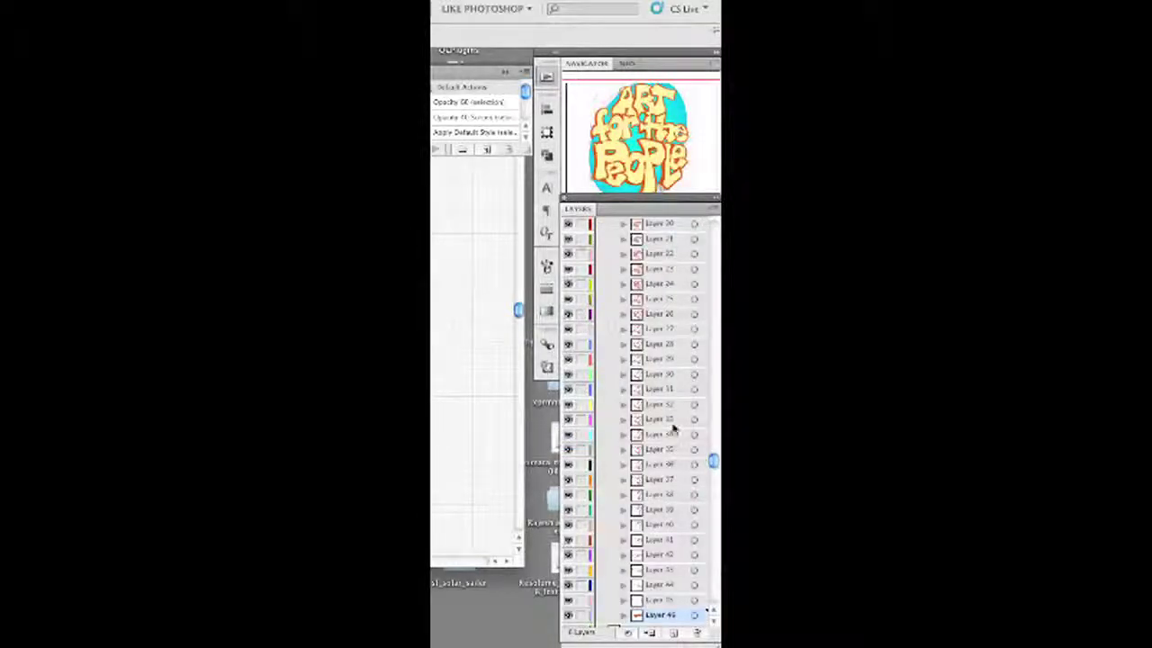
# Select Layer 10 through Layer 46 and move them out of Layer 9, directly into the "people" outline layer.
pyautogui.moveTo(712, 460); pyautogui.dragTo(713, 236)
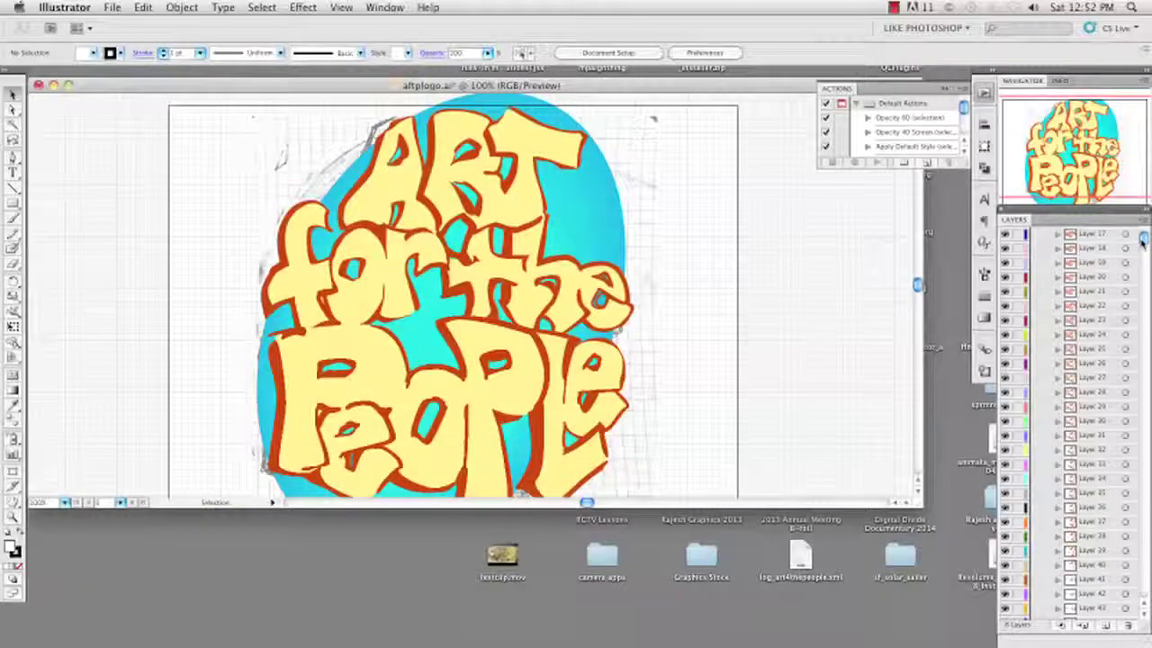
pyautogui.moveTo(1144, 245); pyautogui.dragTo(1144, 224)
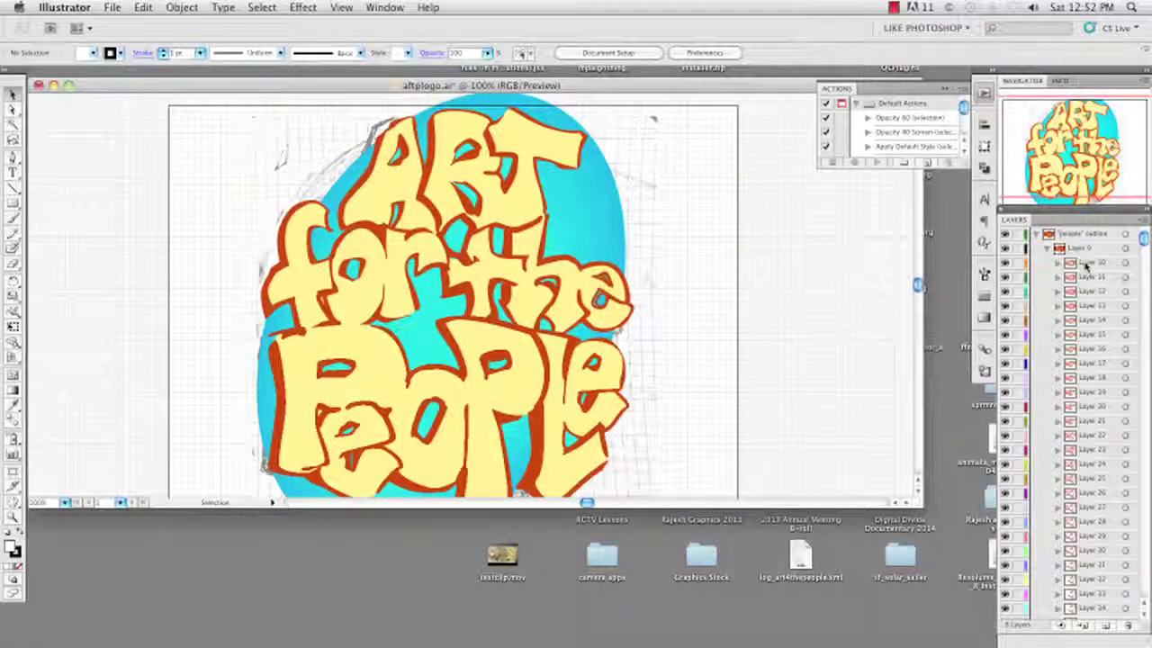
pyautogui.doubleClick(1091, 263)
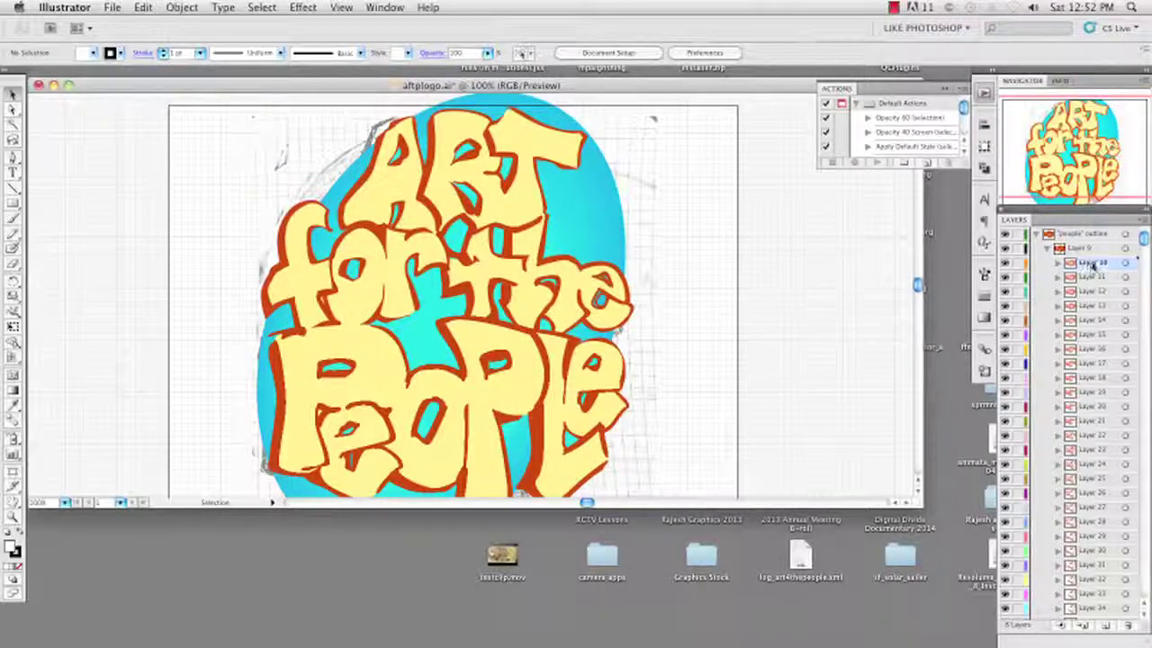
pyautogui.moveTo(1144, 245); pyautogui.dragTo(1141, 507)
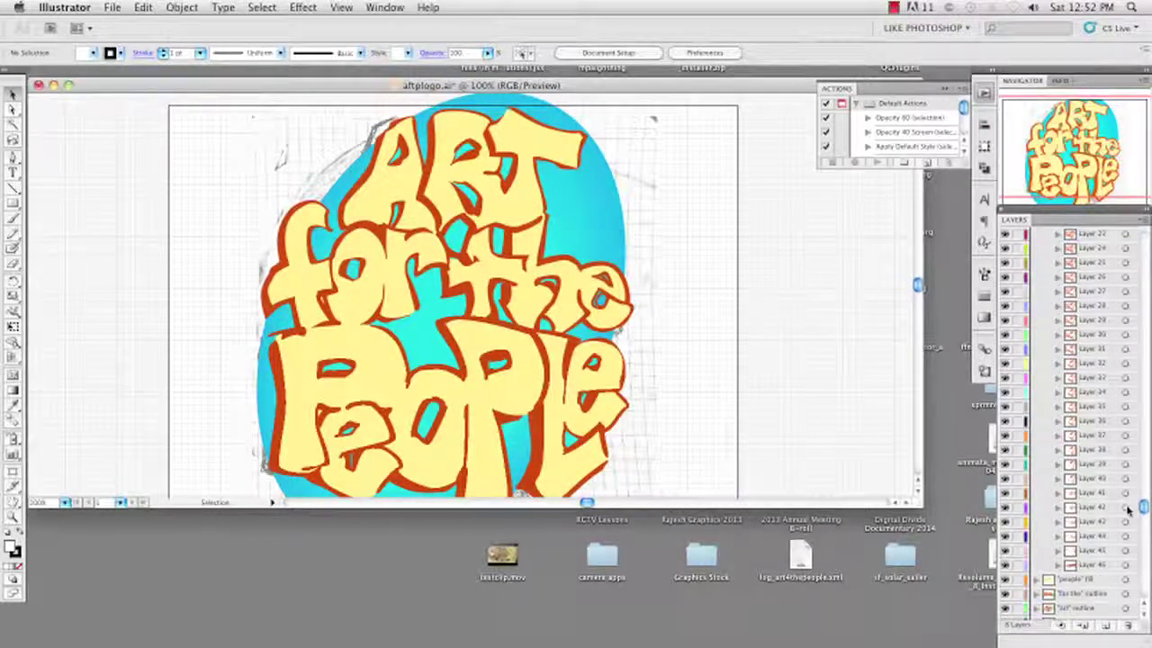
pyautogui.keyDown('shift'); pyautogui.click(1084, 564); pyautogui.keyUp('shift')
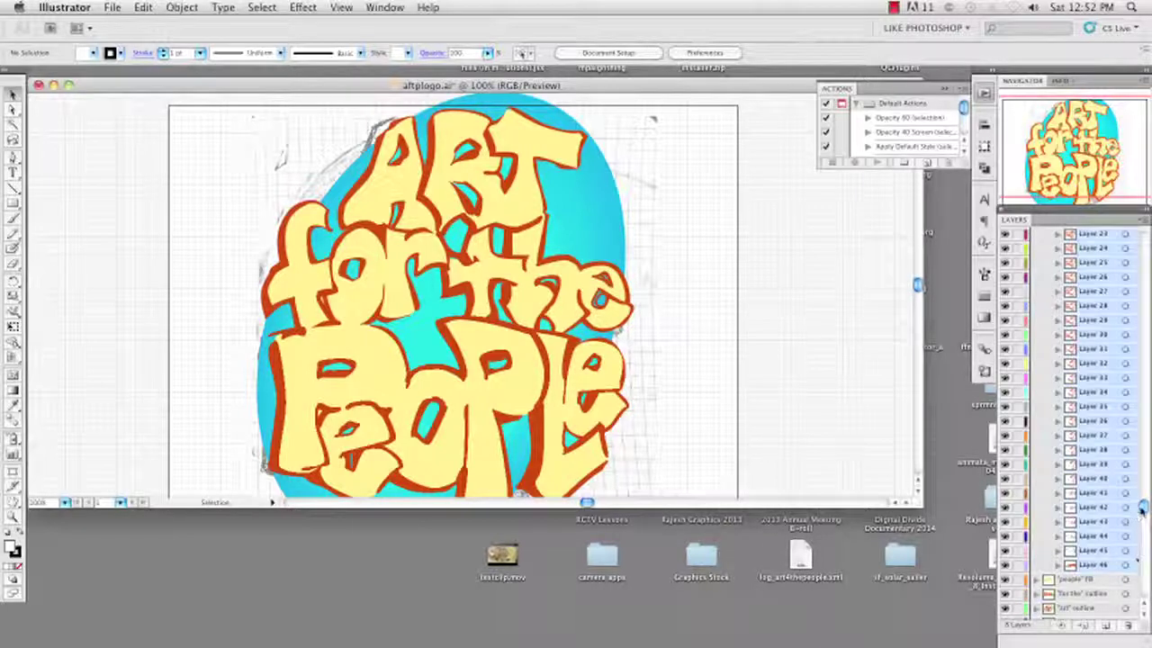
pyautogui.moveTo(1141, 508); pyautogui.dragTo(1142, 236)
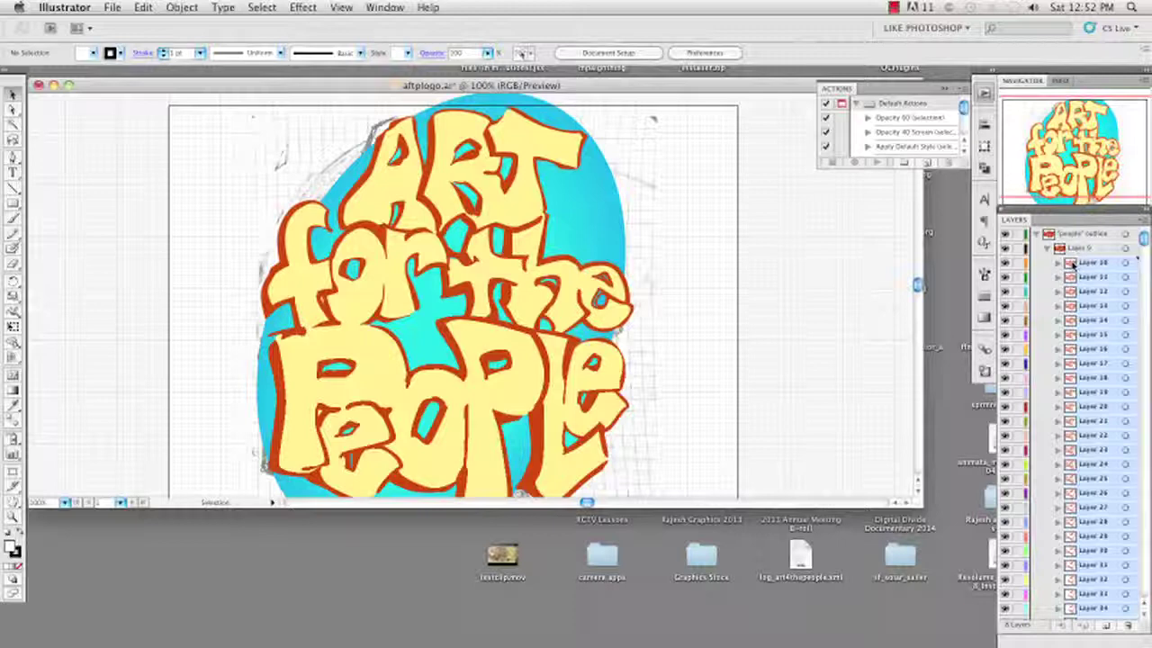
pyautogui.moveTo(1069, 263); pyautogui.dragTo(1065, 233)
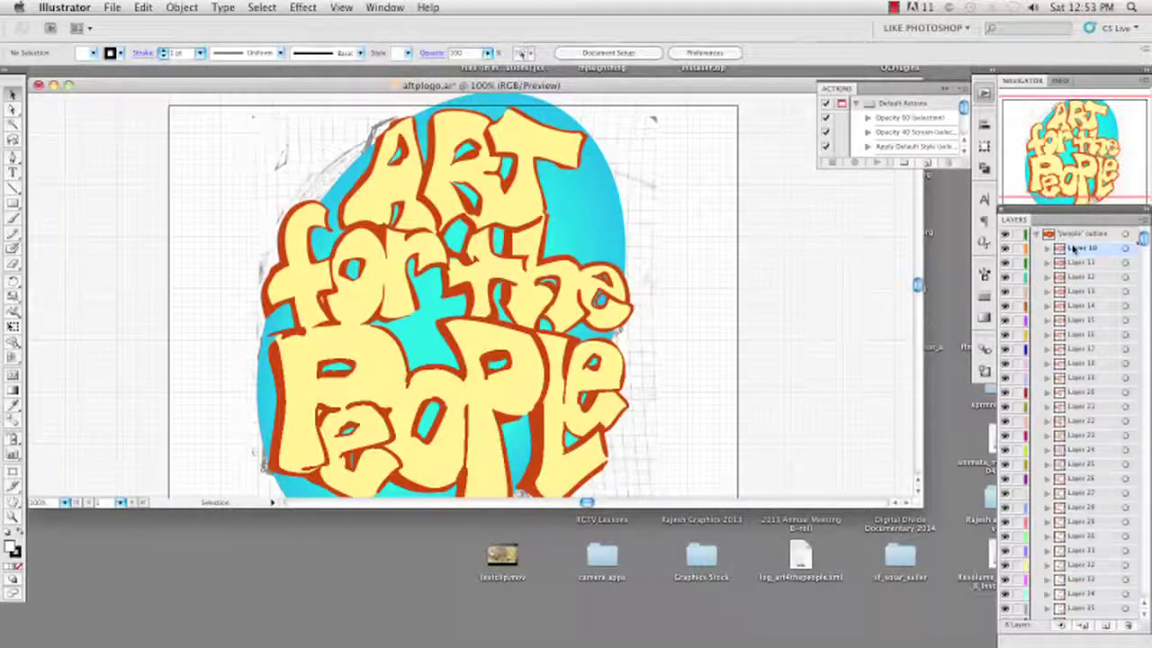
# Select all sublayers from Layer 10 to Layer 9 and move them out of the "people" outline layer to the top level.
pyautogui.moveTo(1060, 247); pyautogui.dragTo(1064, 236)
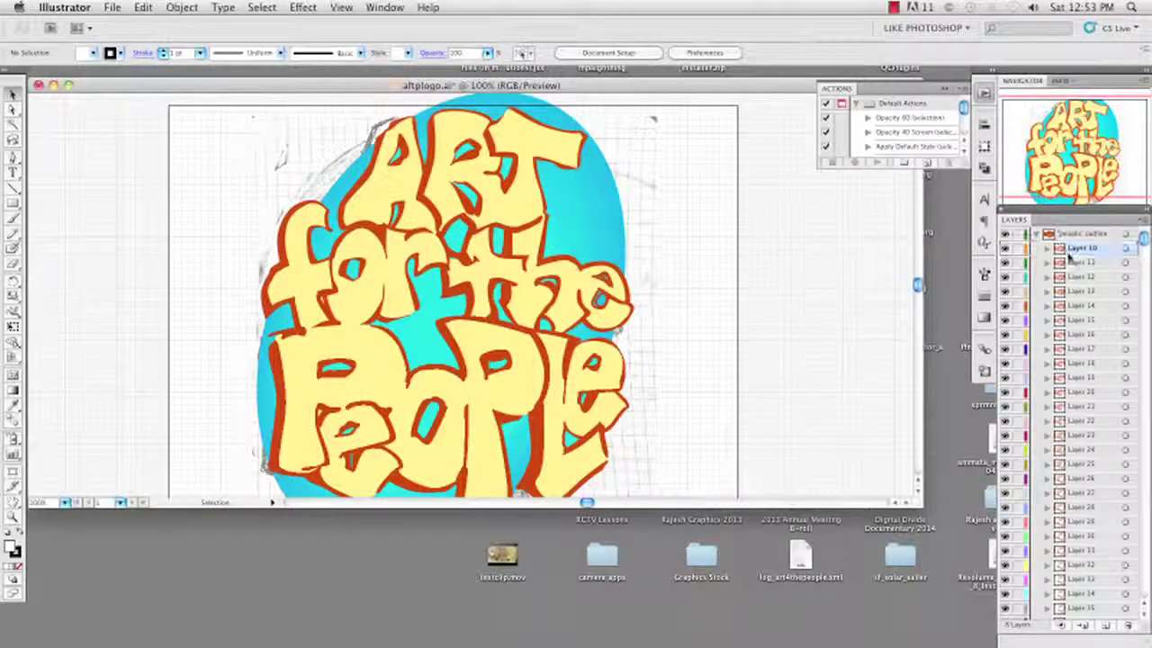
pyautogui.moveTo(1143, 242); pyautogui.dragTo(1124, 433)
pyautogui.scroll(-5, 1124, 433)
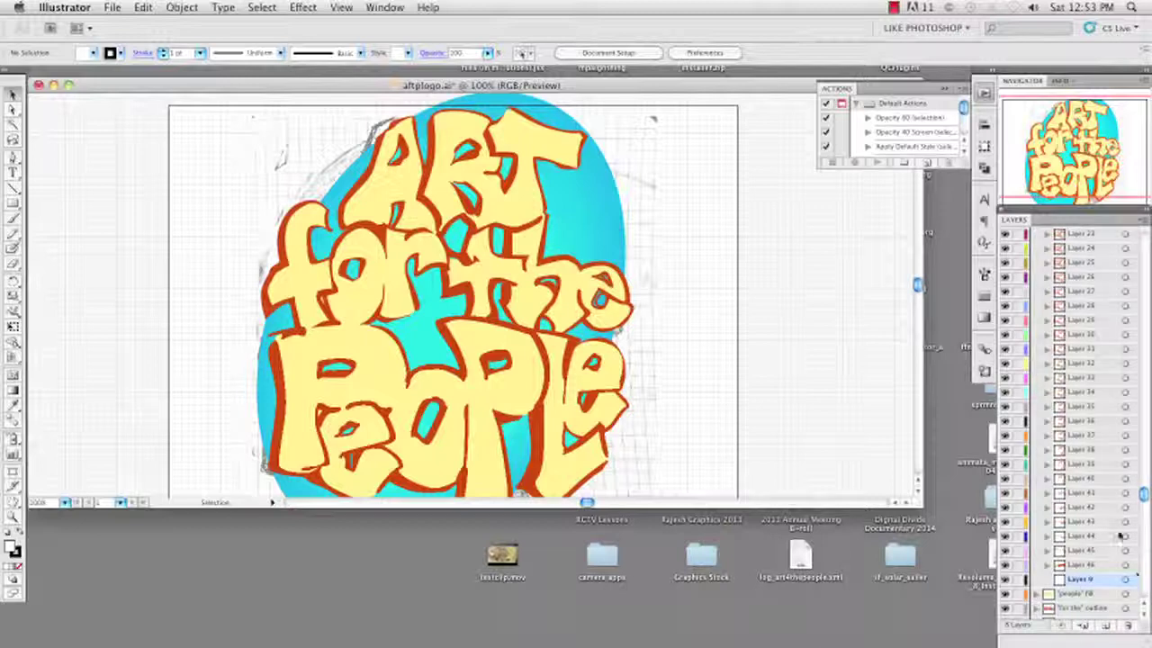
pyautogui.moveTo(1143, 495); pyautogui.dragTo(1143, 236)
pyautogui.keyDown('shift'); pyautogui.click(1088, 252); pyautogui.keyUp('shift')
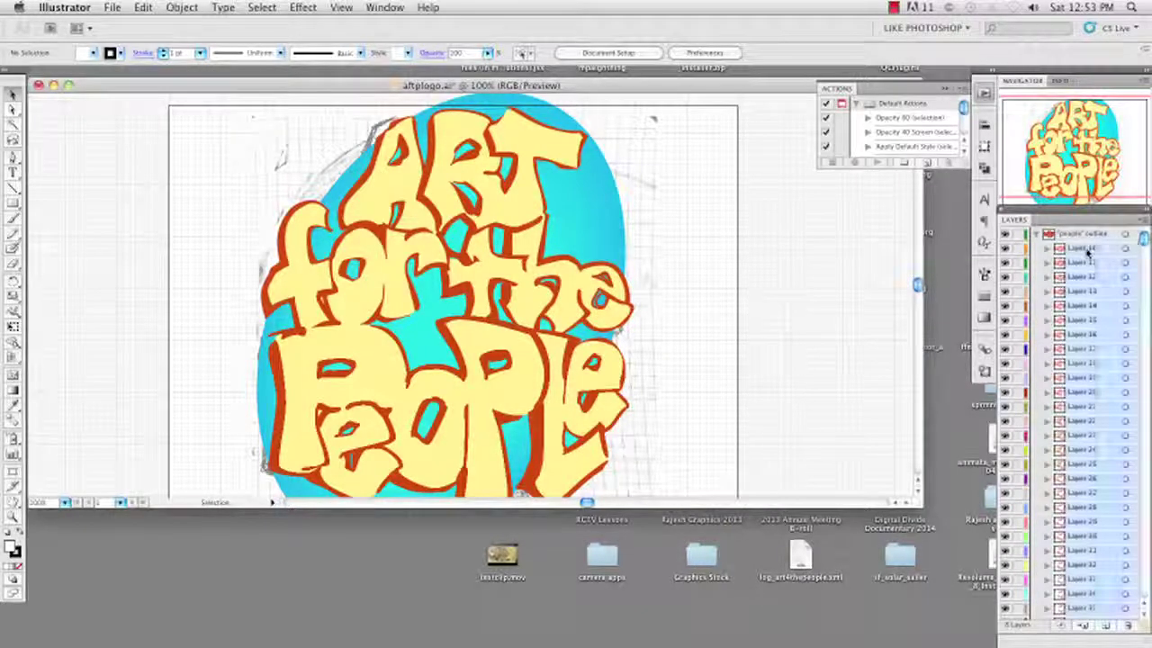
pyautogui.moveTo(1061, 249); pyautogui.dragTo(1064, 236)
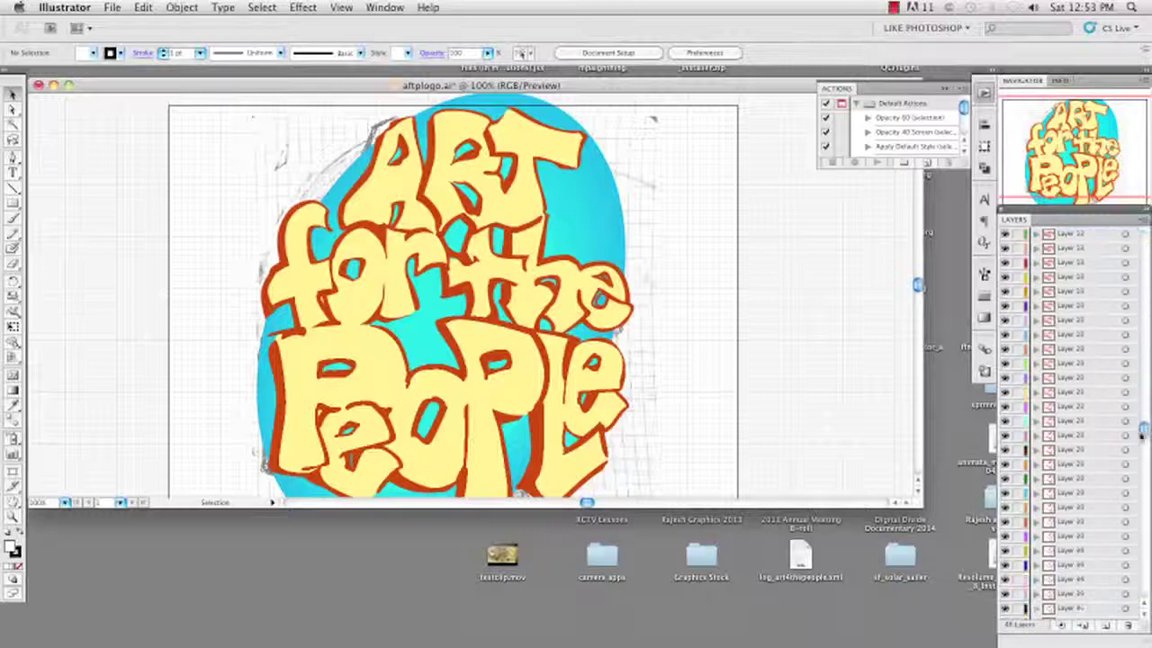
# Hide the original "people", "for the" and "art" outline and fill layers, plus the background and sketch layers.
pyautogui.click(1140, 592)
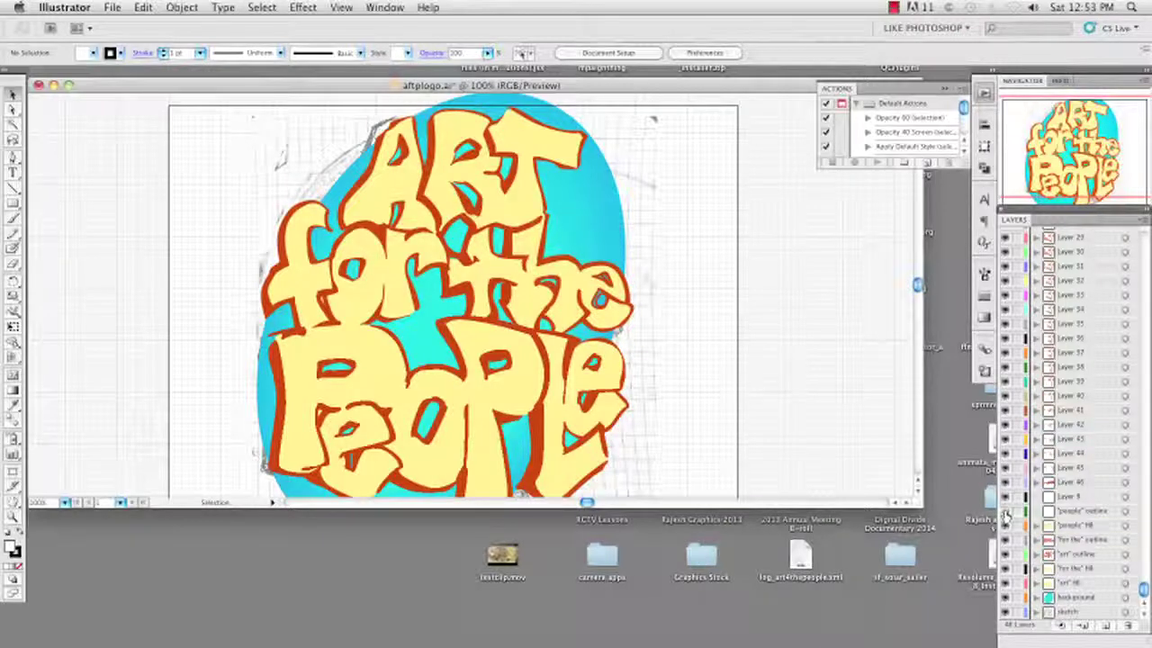
pyautogui.click(1005, 540)
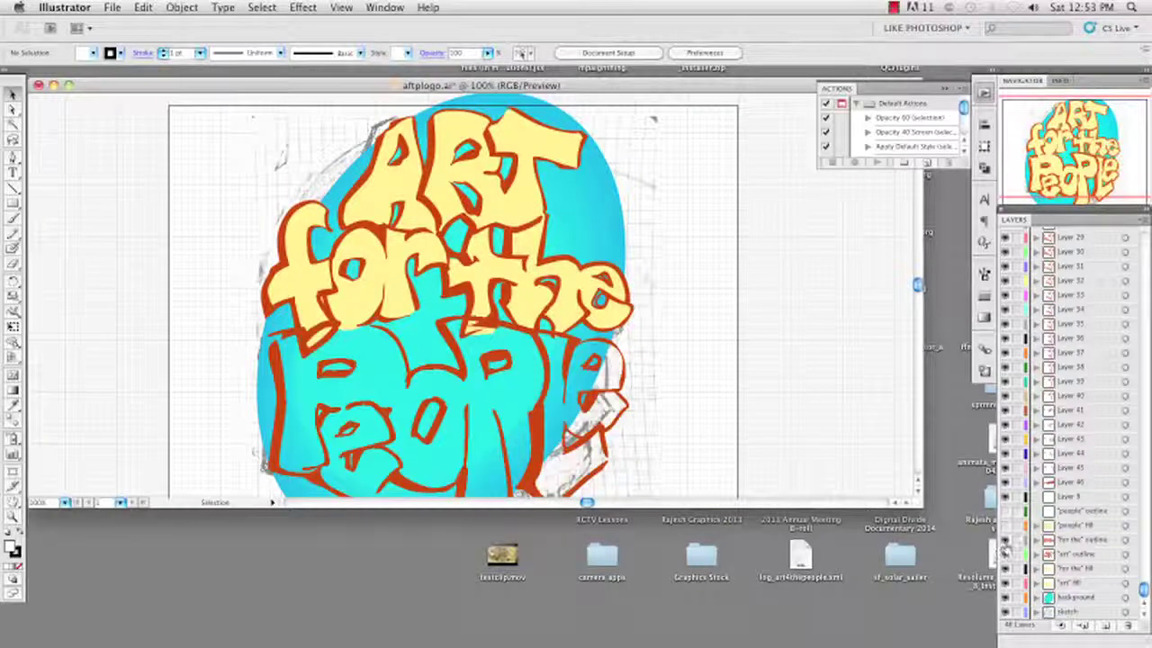
pyautogui.click(1005, 553)
pyautogui.click(1005, 554)
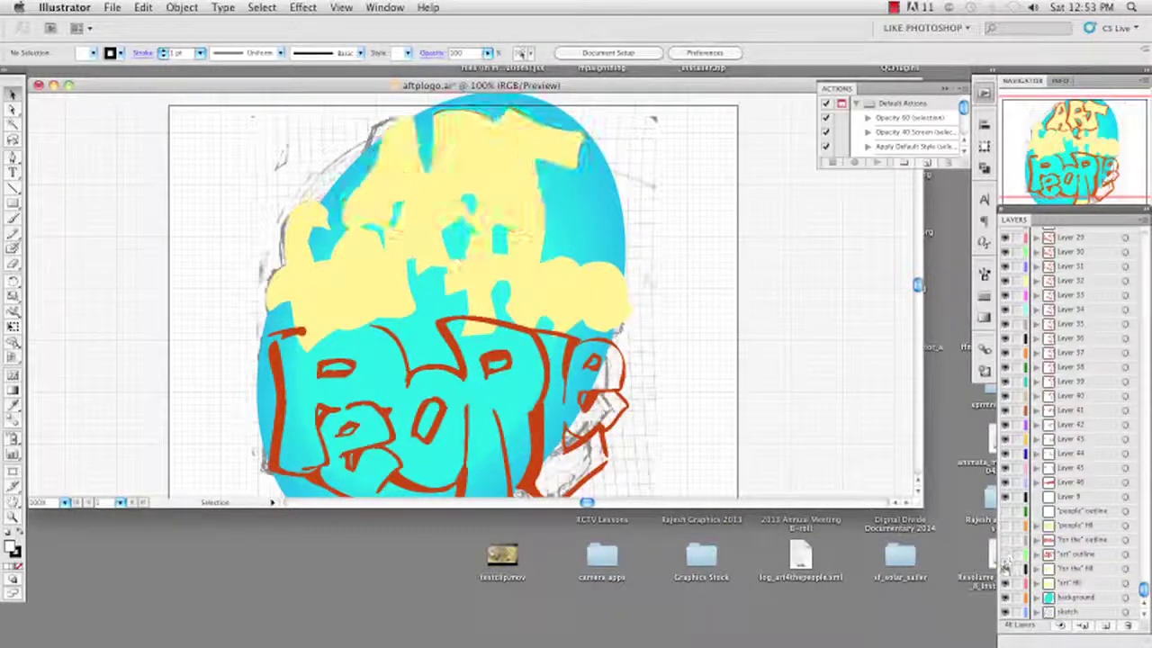
pyautogui.click(1005, 568)
pyautogui.click(1005, 582)
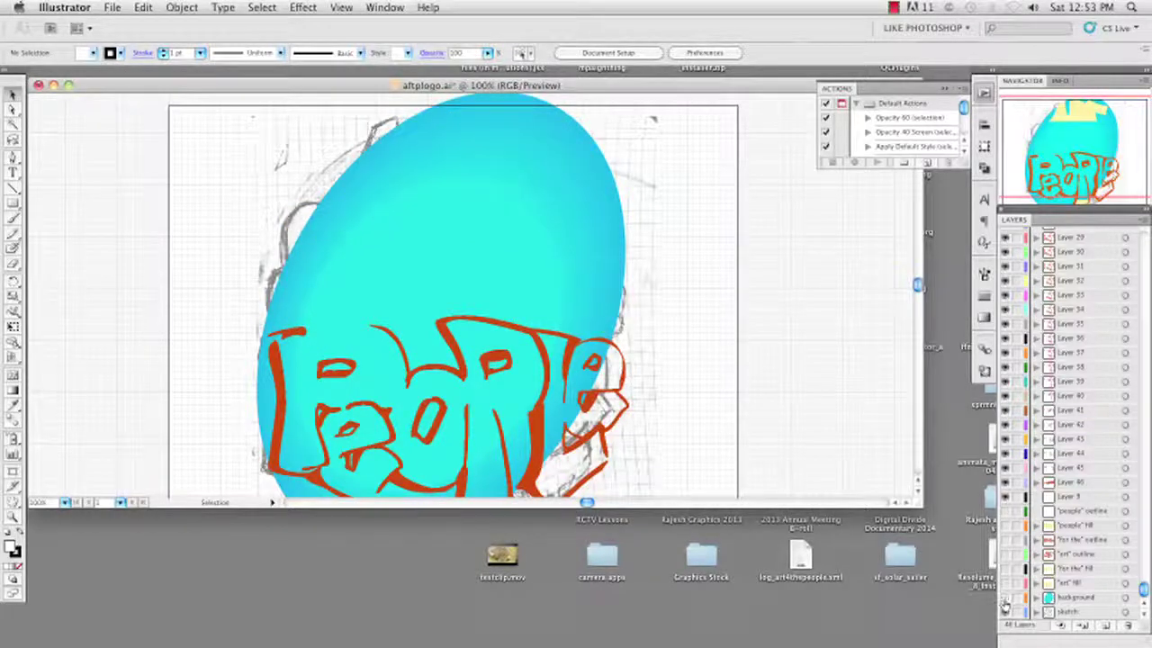
pyautogui.click(1005, 597)
pyautogui.click(1005, 611)
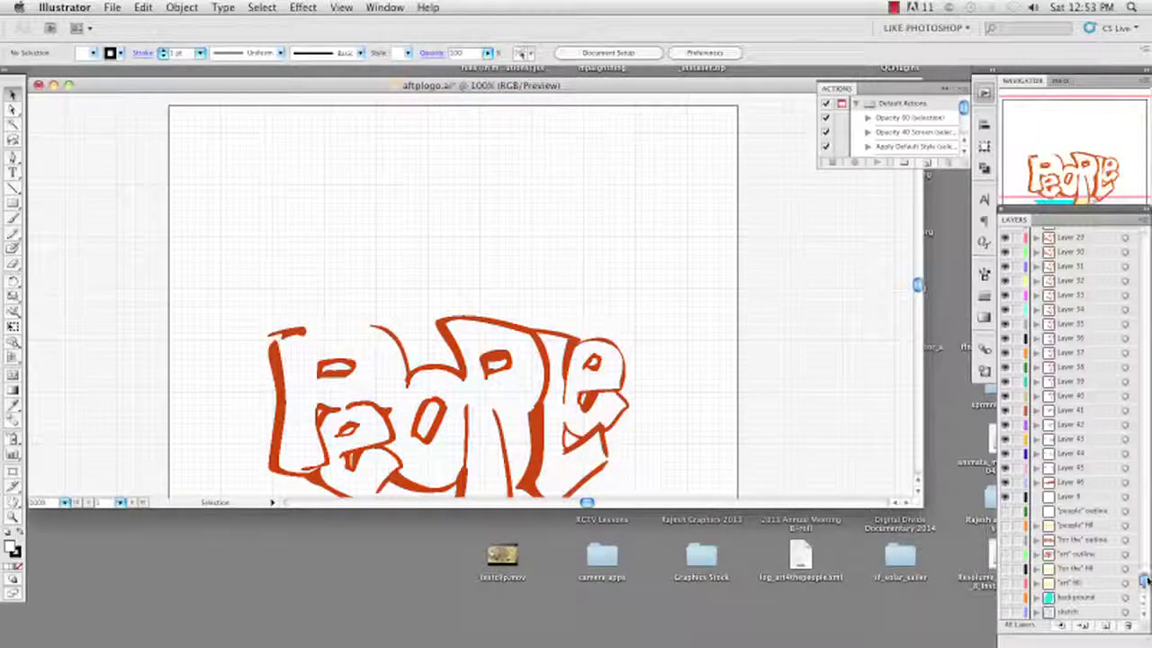
pyautogui.click(919, 294)
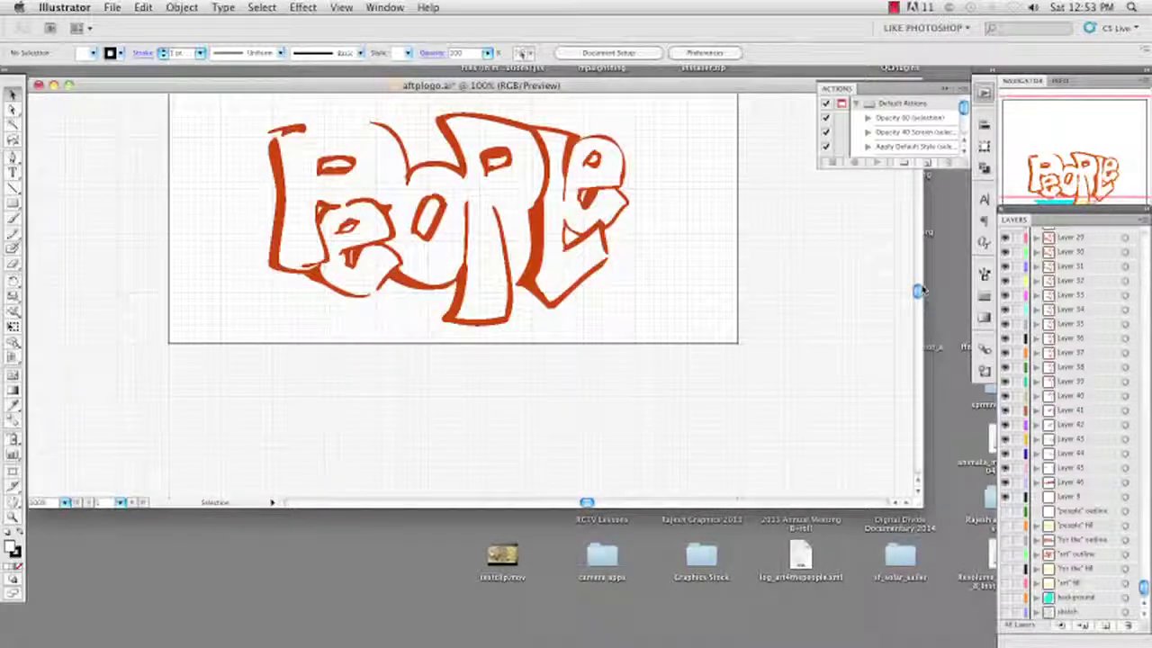
# Try to export the layers with the Export Layers as PNG files (in multiple resolutions) script, and dismiss its alert.
pyautogui.moveTo(1141, 589); pyautogui.dragTo(1142, 236)
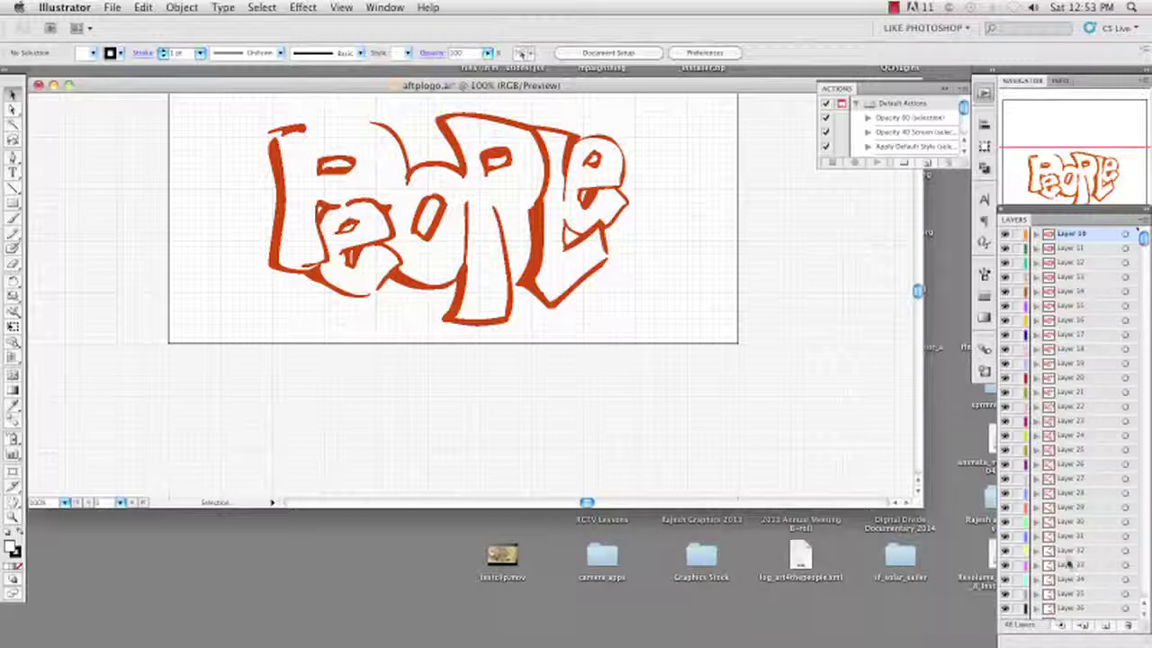
pyautogui.moveTo(1143, 235)
pyautogui.mouseDown()
pyautogui.moveTo(1143, 589)
pyautogui.moveTo(1142, 236)
pyautogui.mouseUp()
pyautogui.click(143, 7)
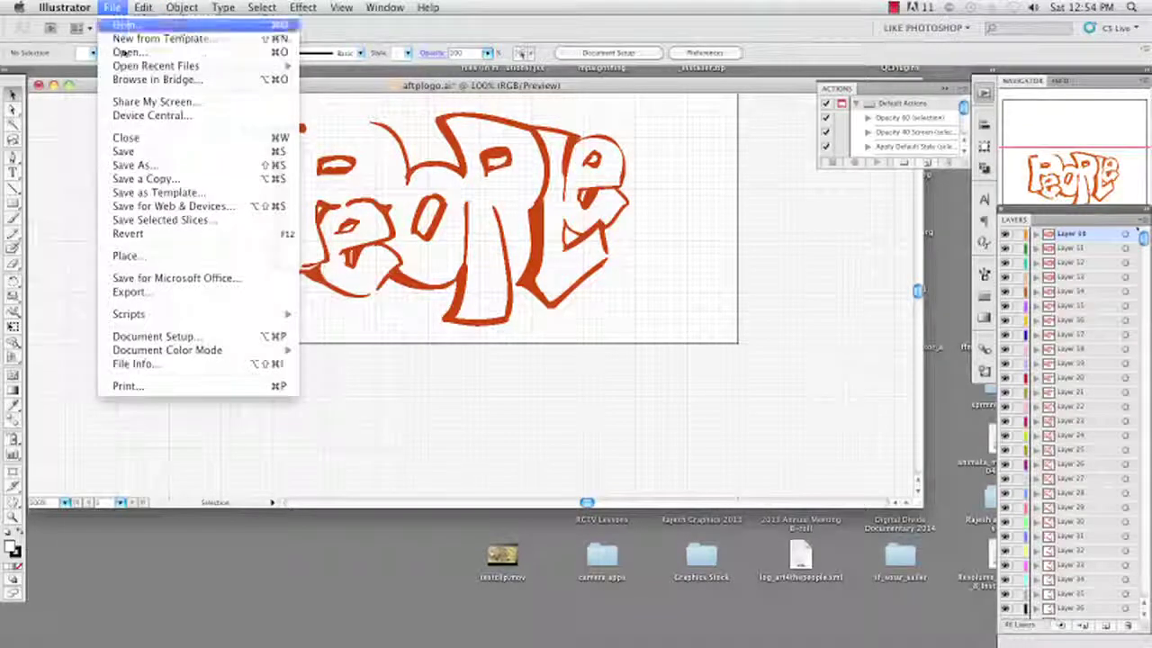
pyautogui.moveTo(133, 321)
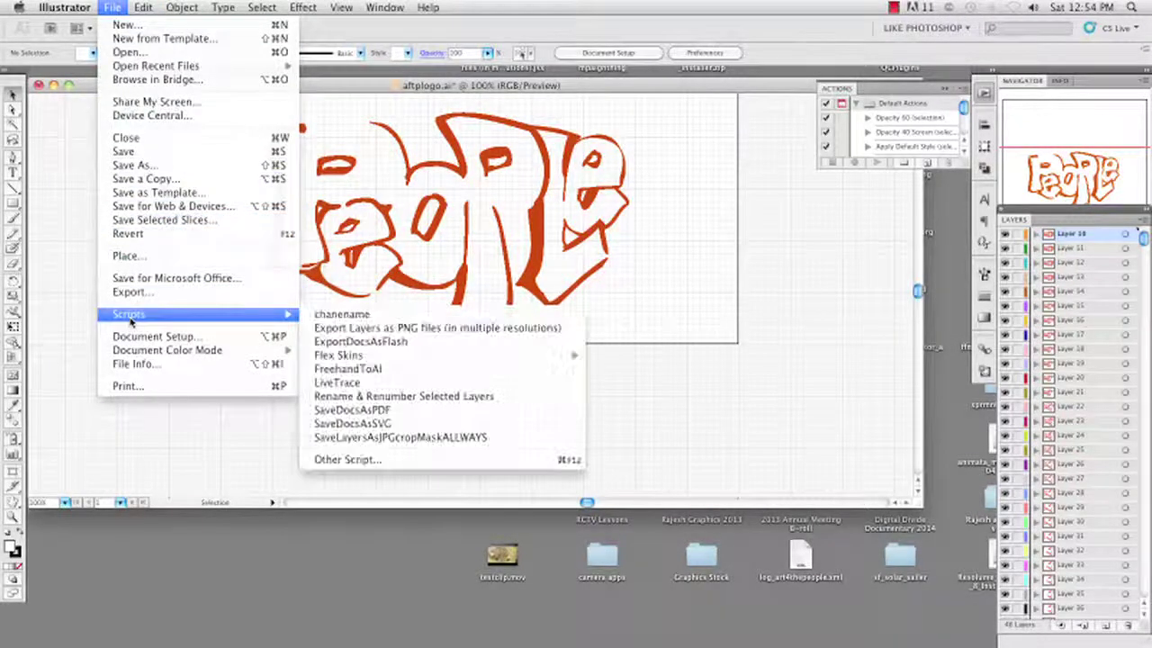
pyautogui.click(349, 331)
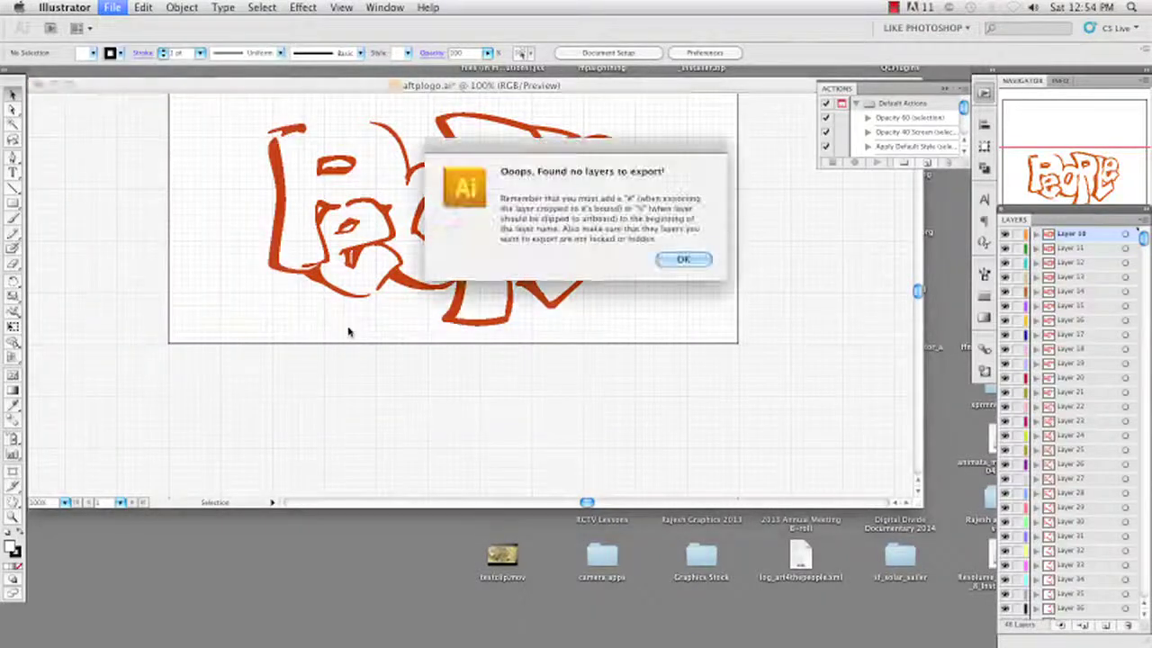
pyautogui.moveTo(540, 153); pyautogui.dragTo(412, 148)
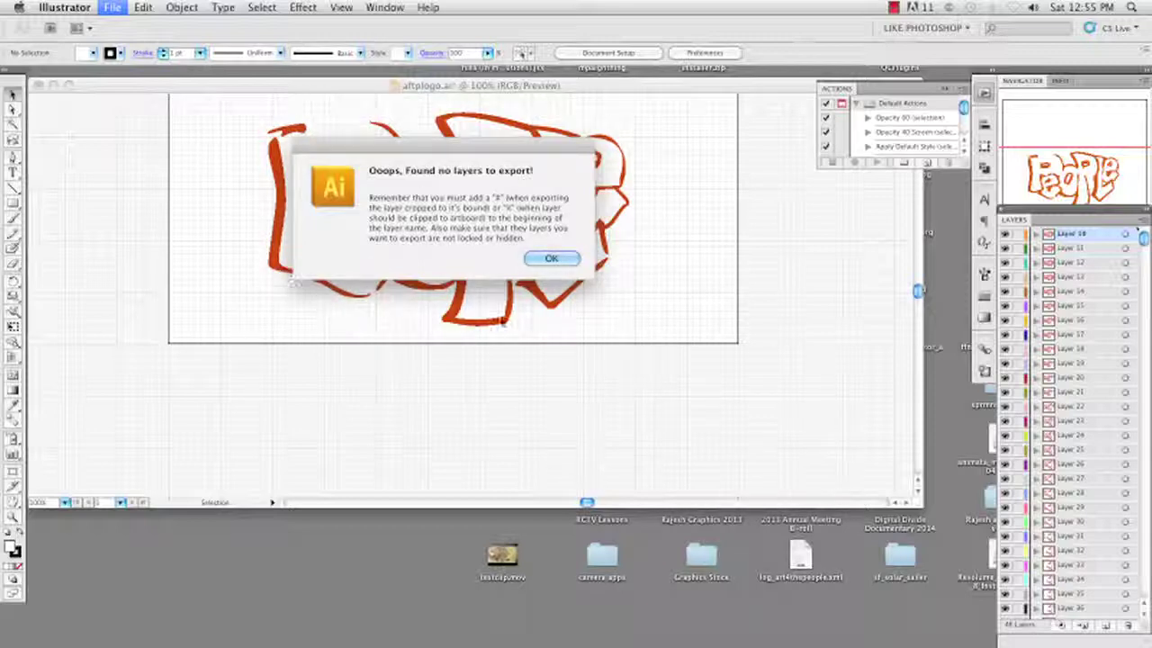
pyautogui.click(551, 258)
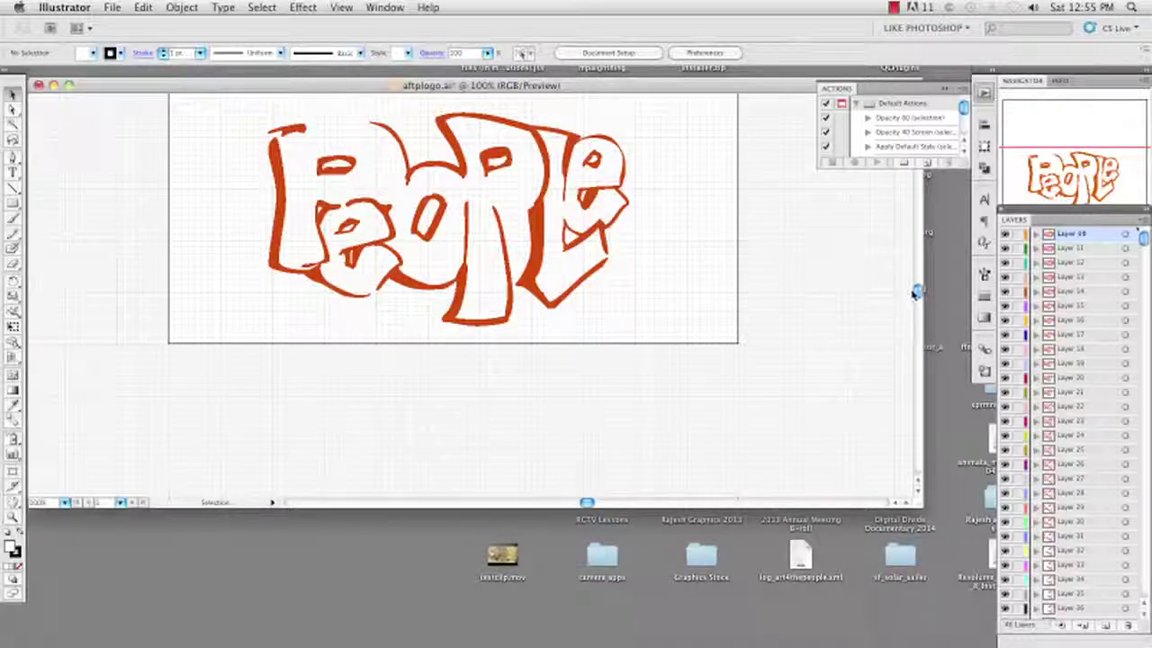
pyautogui.scroll(3, 917, 292)
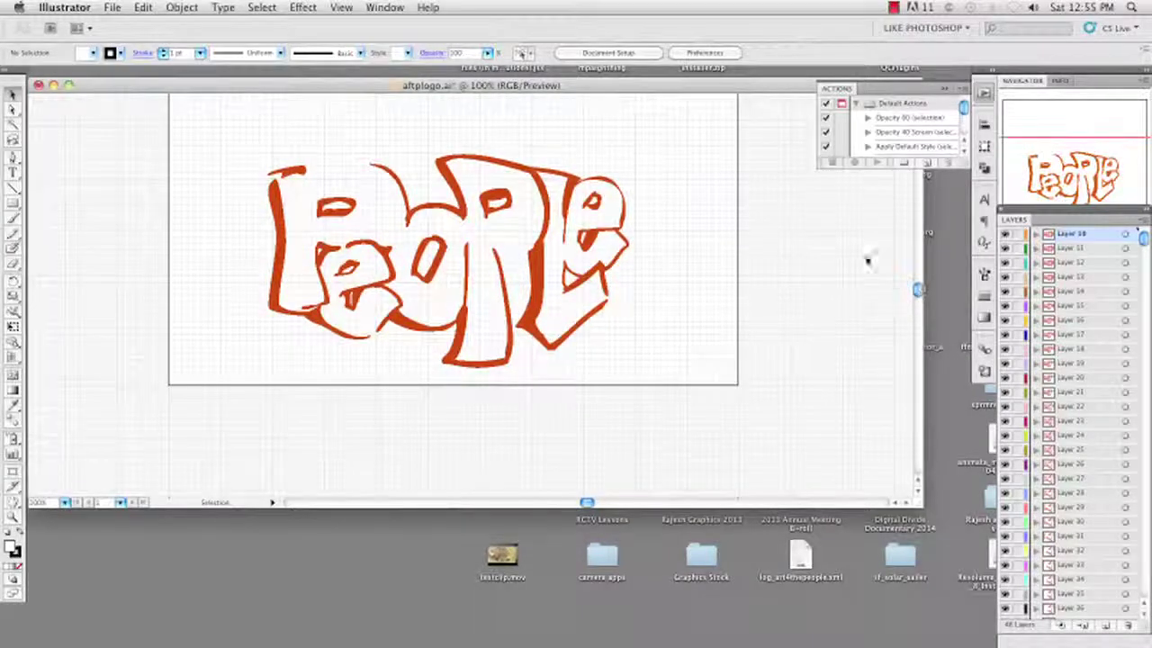
pyautogui.moveTo(646, 91); pyautogui.dragTo(656, 89)
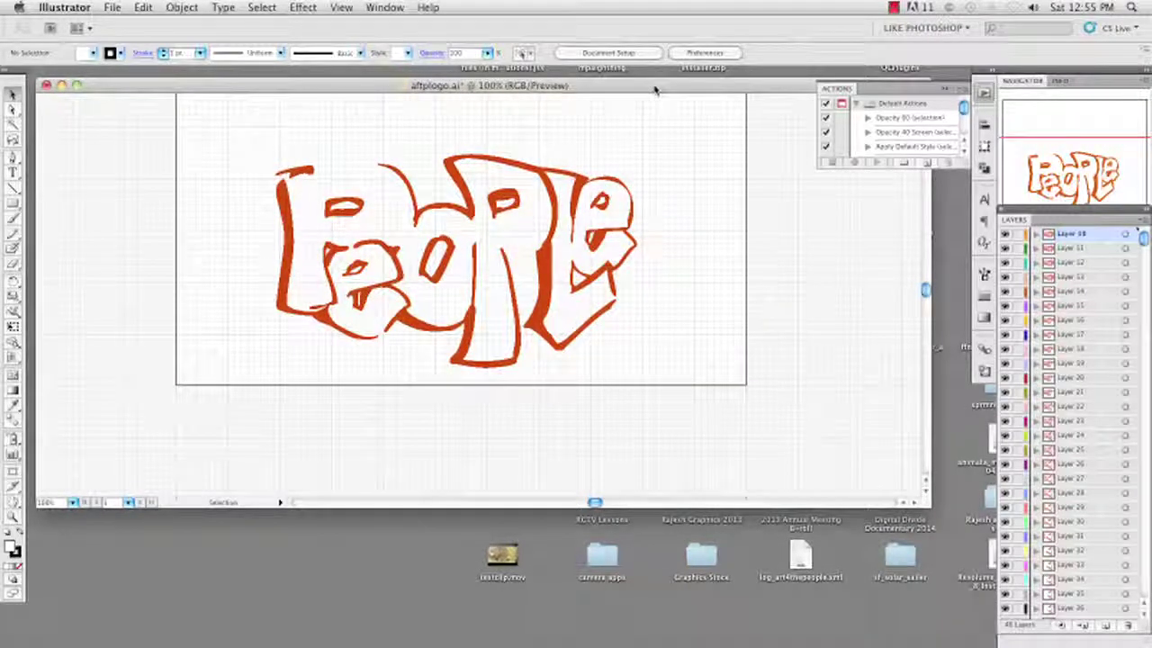
pyautogui.moveTo(656, 89); pyautogui.dragTo(663, 90)
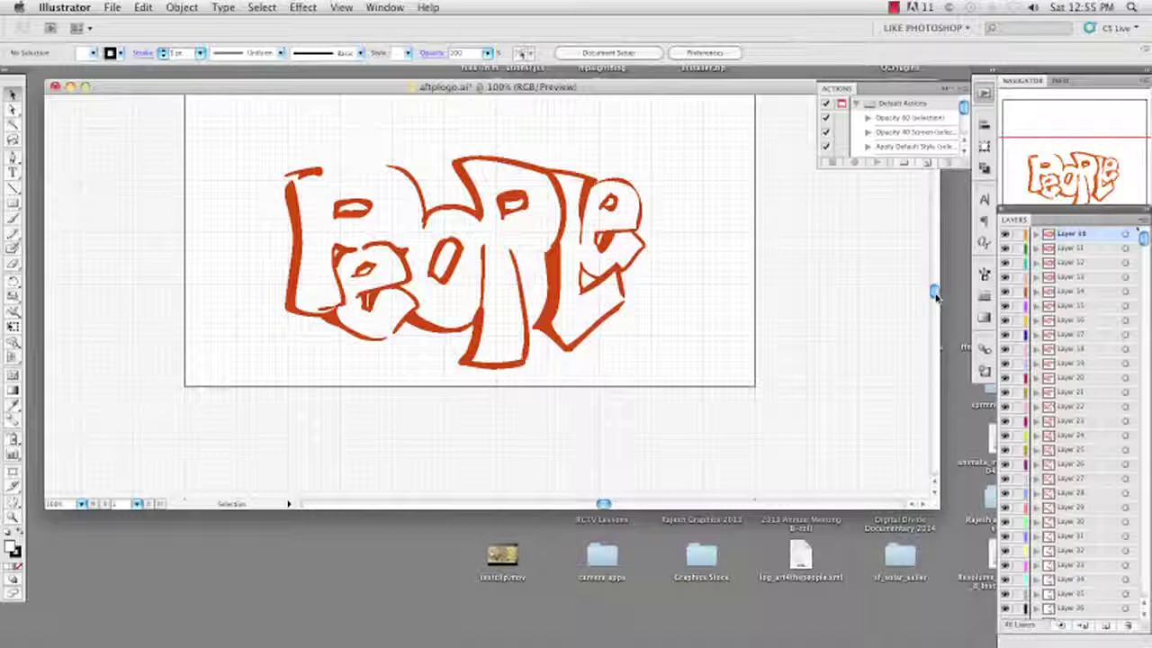
pyautogui.click(144, 7)
pyautogui.click(144, 7)
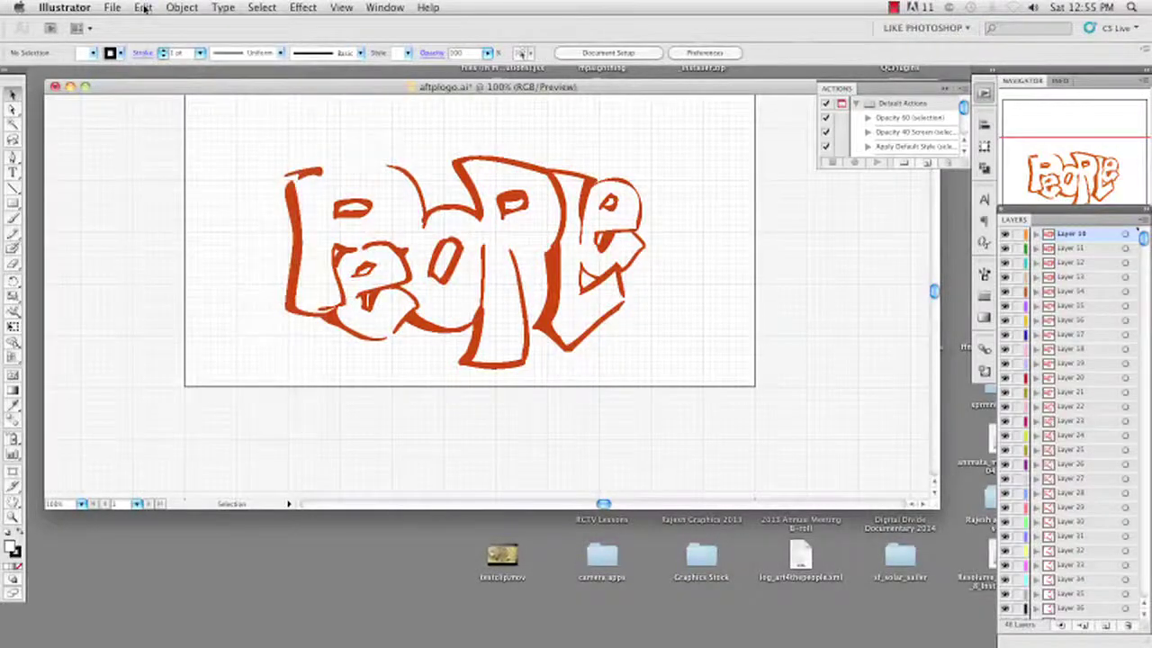
pyautogui.click(144, 7)
pyautogui.click(144, 8)
# Switch to Chrome and review the arcticmill.com article on the Export Layers as PNG files script, including its Change options section.
pyautogui.press('super+Tab')
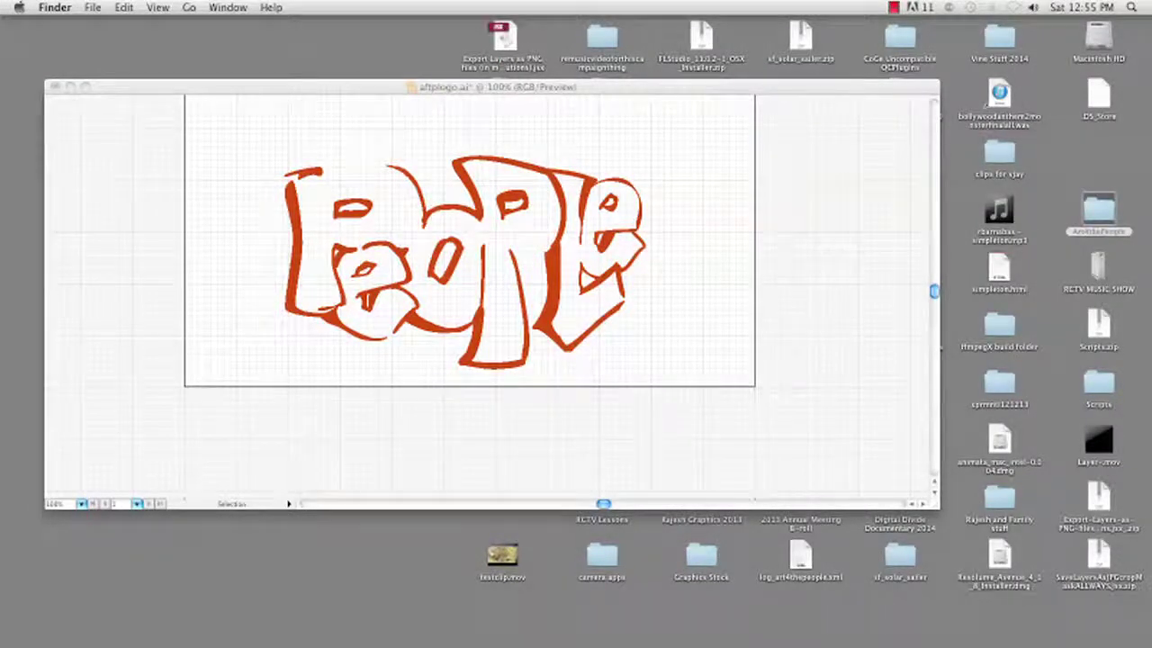
pyautogui.press('super+Tab')
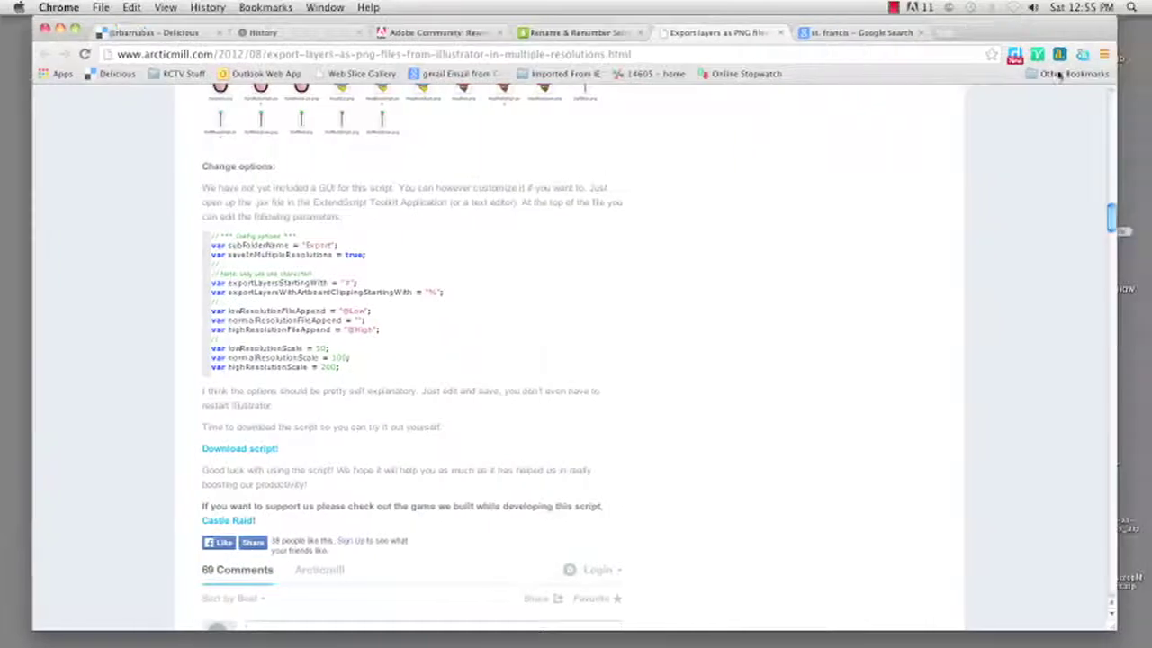
pyautogui.moveTo(1112, 218); pyautogui.dragTo(1113, 116)
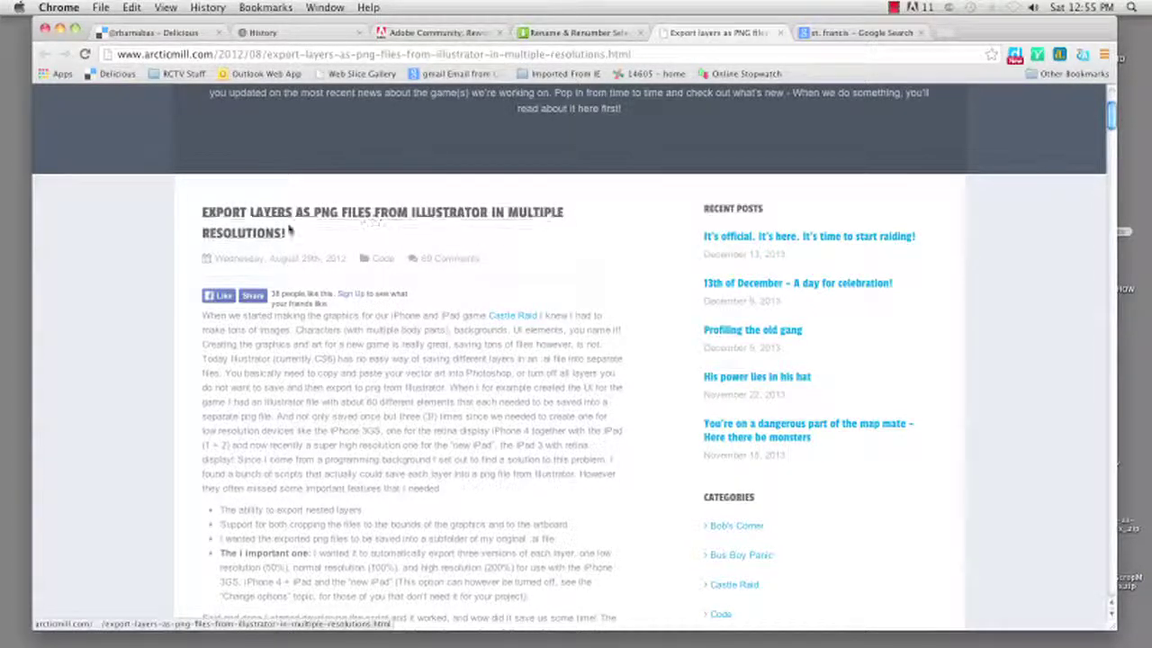
pyautogui.moveTo(1113, 126); pyautogui.dragTo(1092, 219)
pyautogui.scroll(-1, 424, 296)
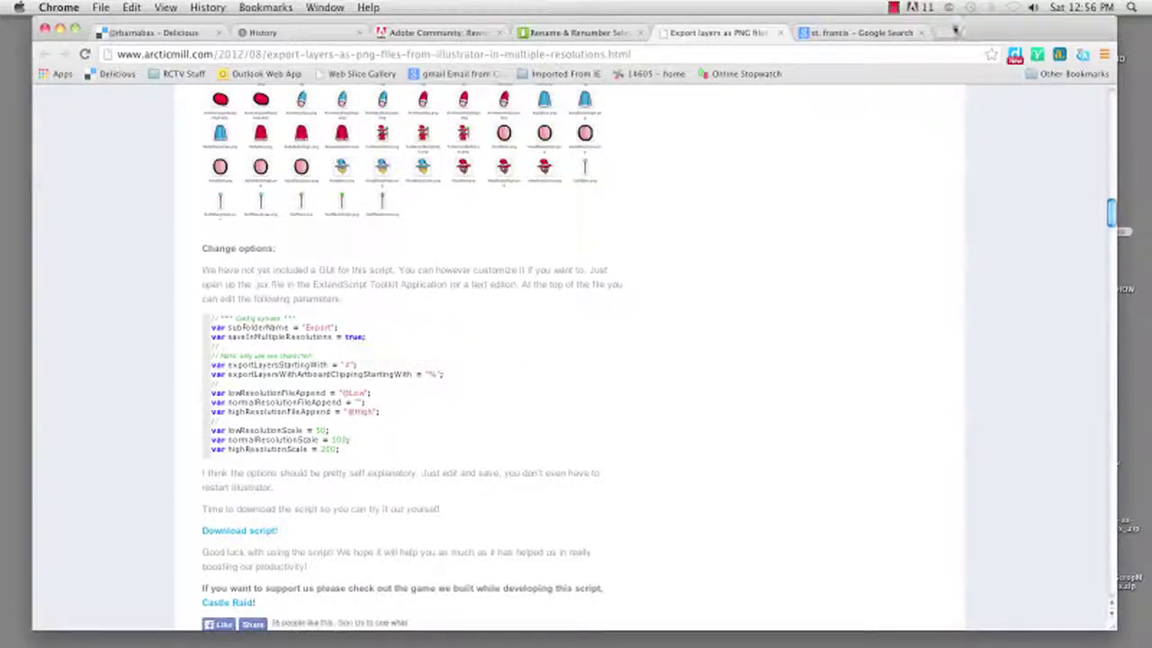
pyautogui.moveTo(977, 33); pyautogui.dragTo(982, 39)
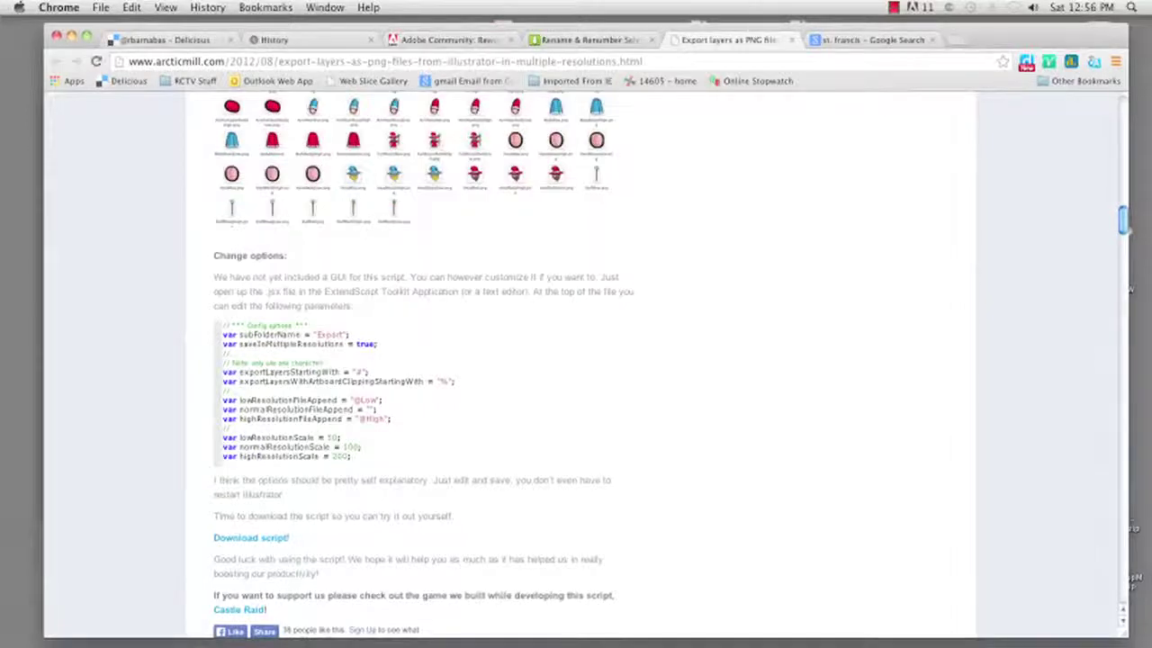
# Switch to Finder, open Applications/Adobe Illustrator CS5.1/Presets/en_US/Scripts and select the Export Layers as PNG files (in multiple resolutions) script.
pyautogui.press('super+Tab')
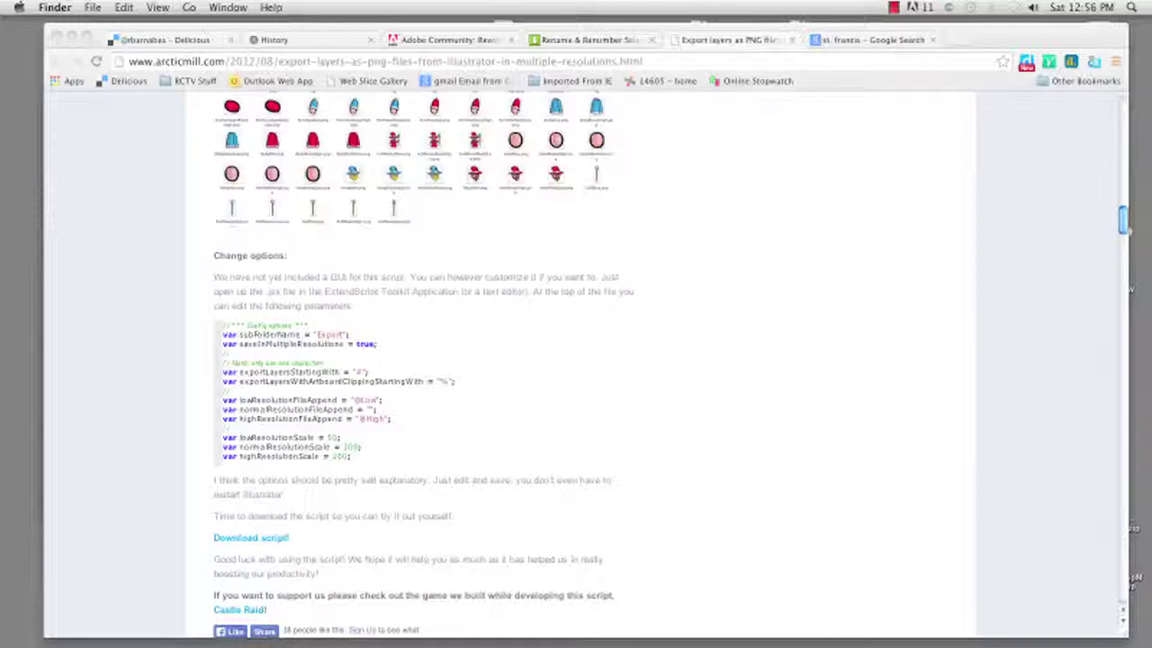
pyautogui.press('super+shift+a')
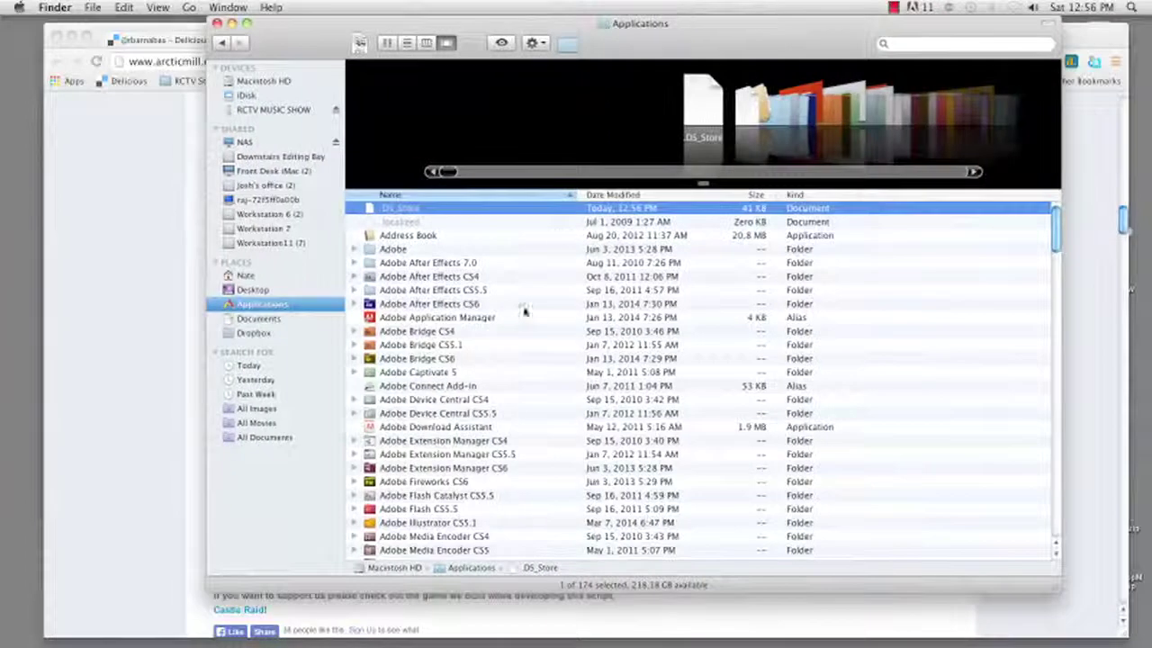
pyautogui.doubleClick(381, 524)
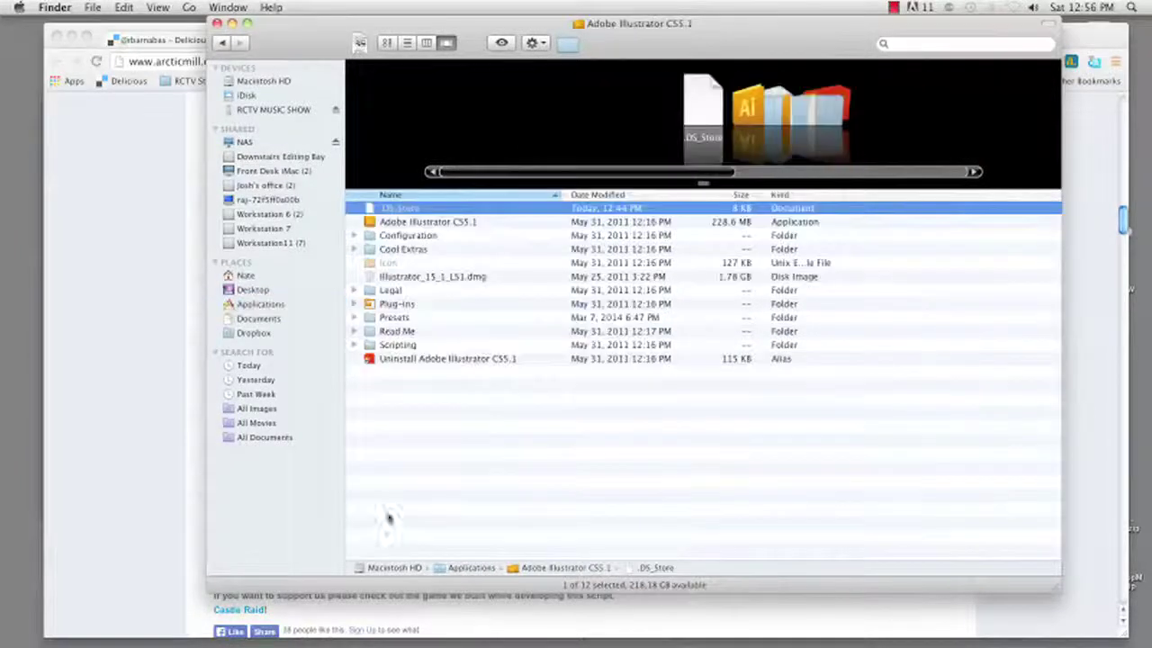
pyautogui.doubleClick(371, 320)
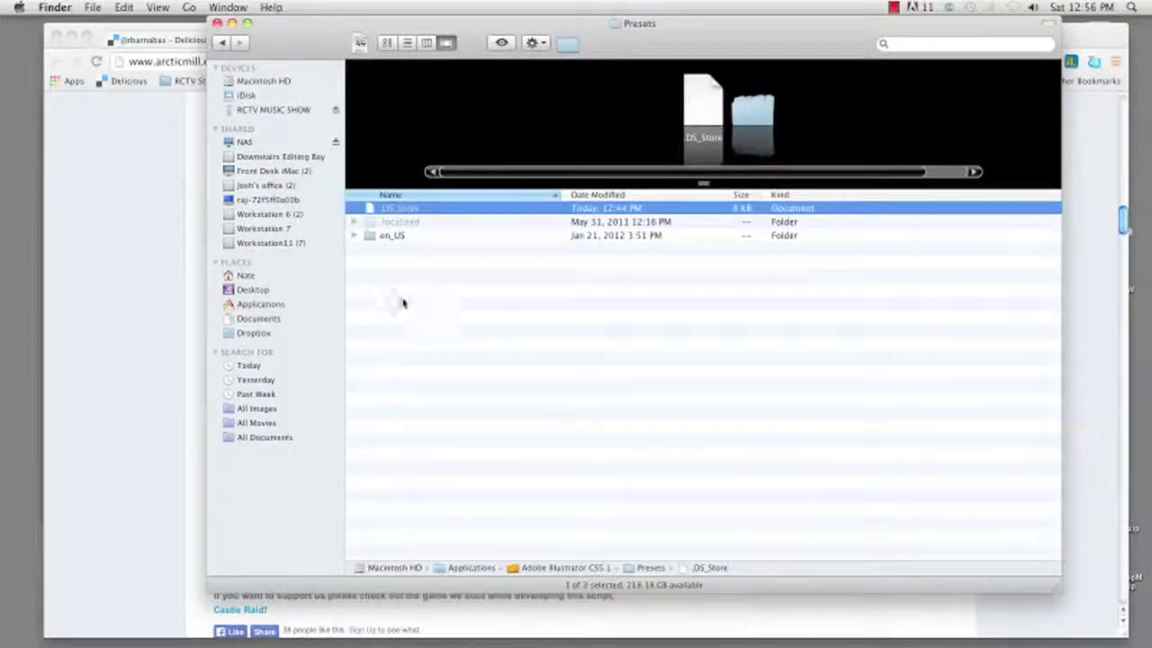
pyautogui.doubleClick(373, 235)
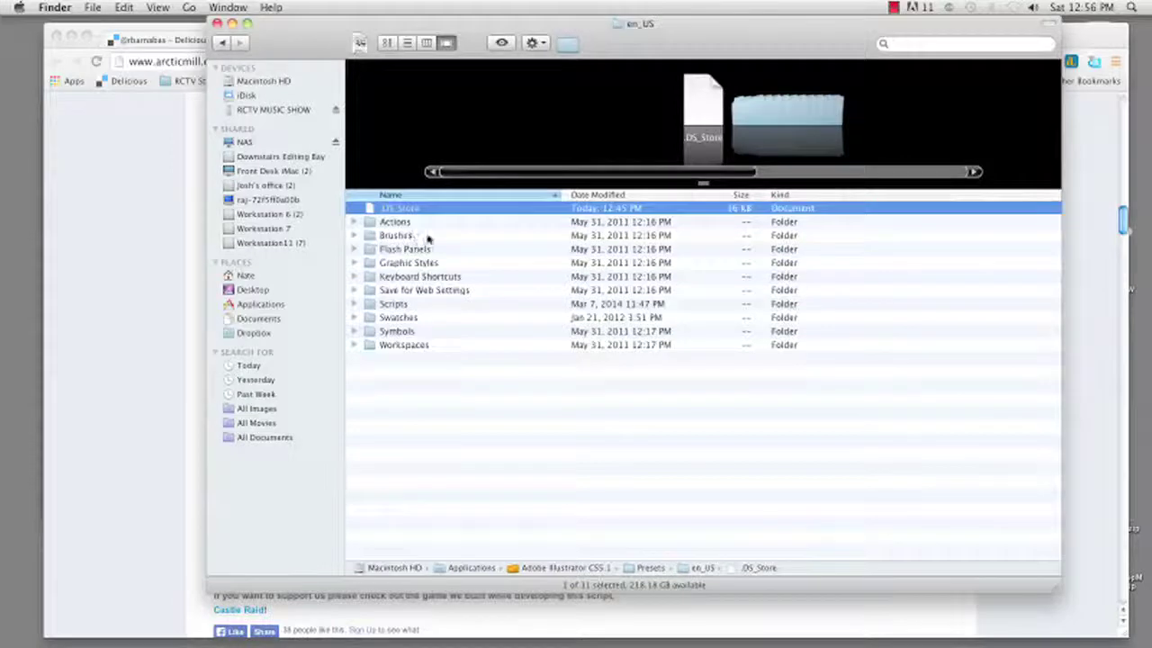
pyautogui.doubleClick(369, 305)
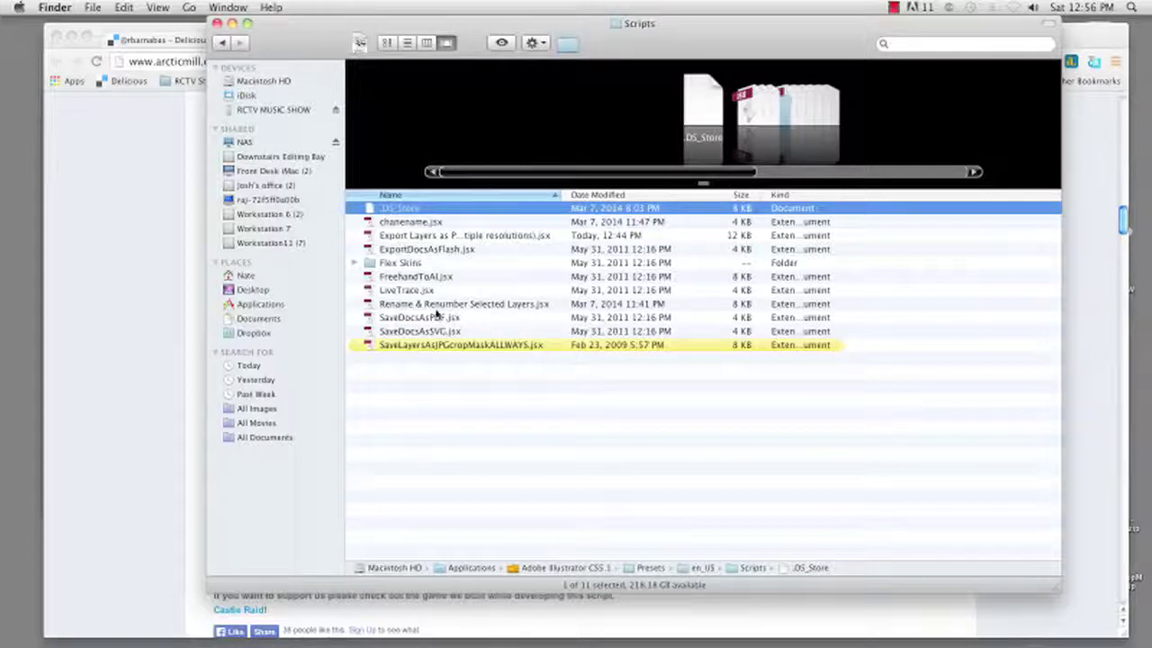
pyautogui.click(455, 236)
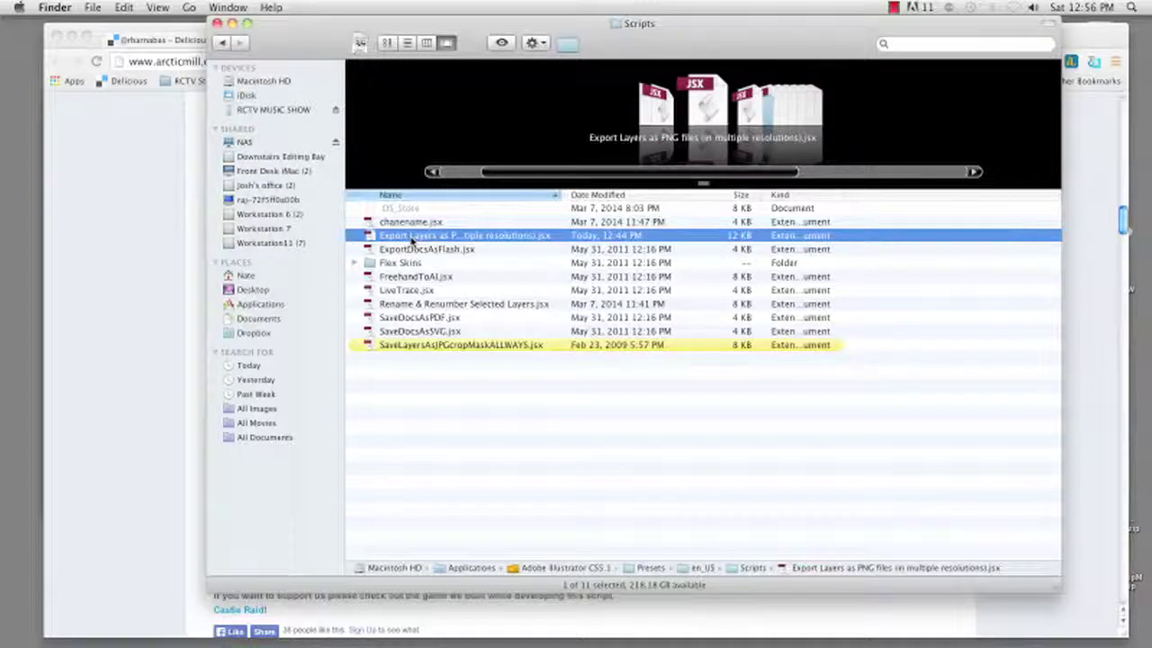
# Open the Export Layers as PNG files script in ExtendScript Toolkit, examine its config options and code, and close the Scripts folder window.
pyautogui.doubleClick(369, 236)
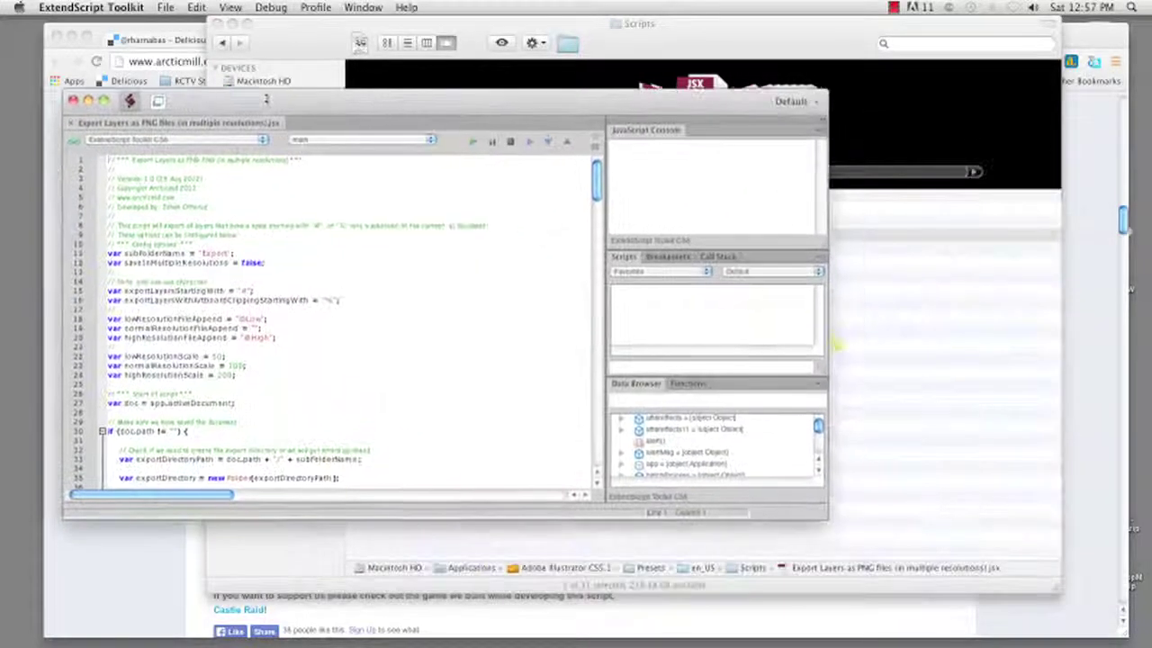
pyautogui.moveTo(306, 93); pyautogui.dragTo(361, 89)
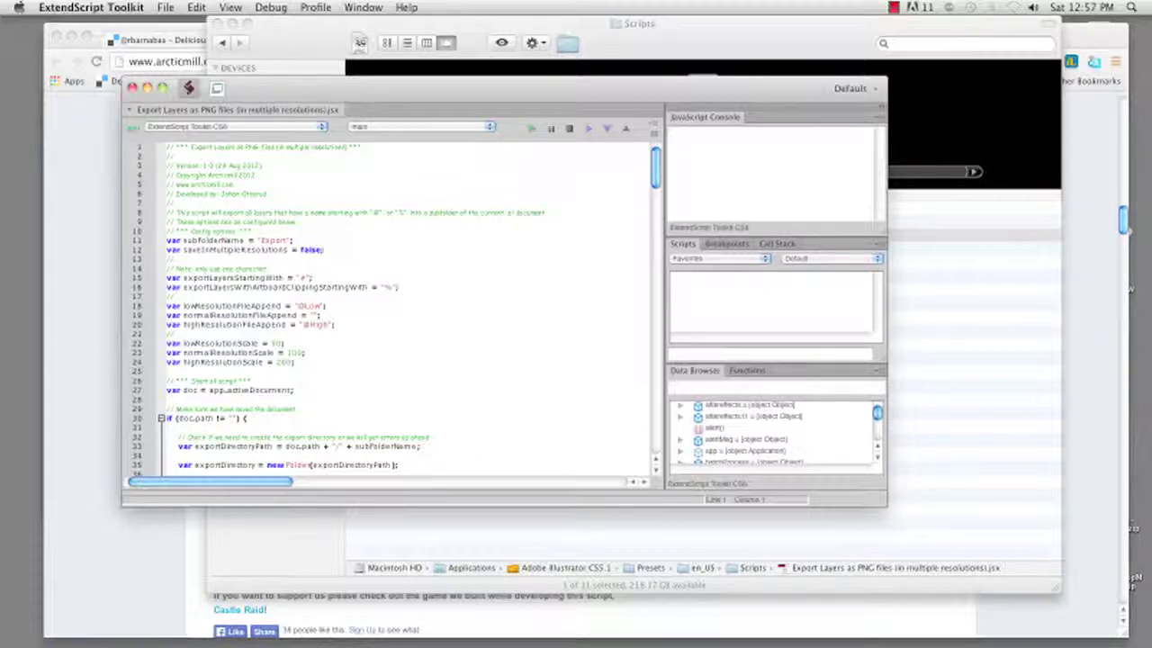
pyautogui.scroll(-9, 396, 306)
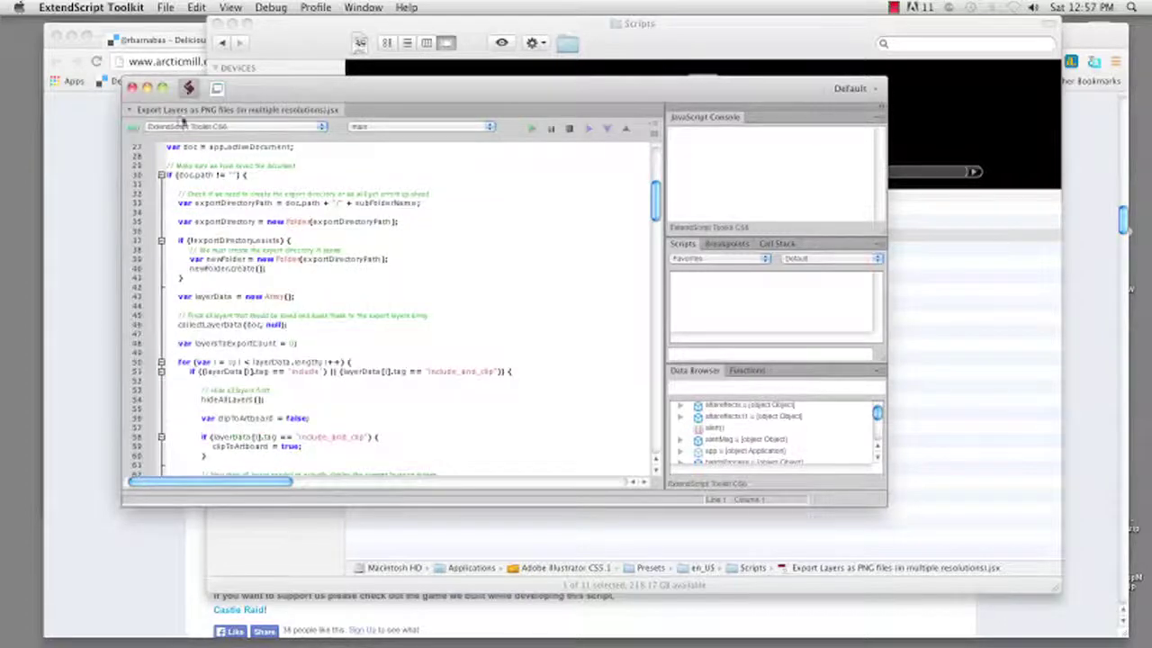
pyautogui.click(165, 8)
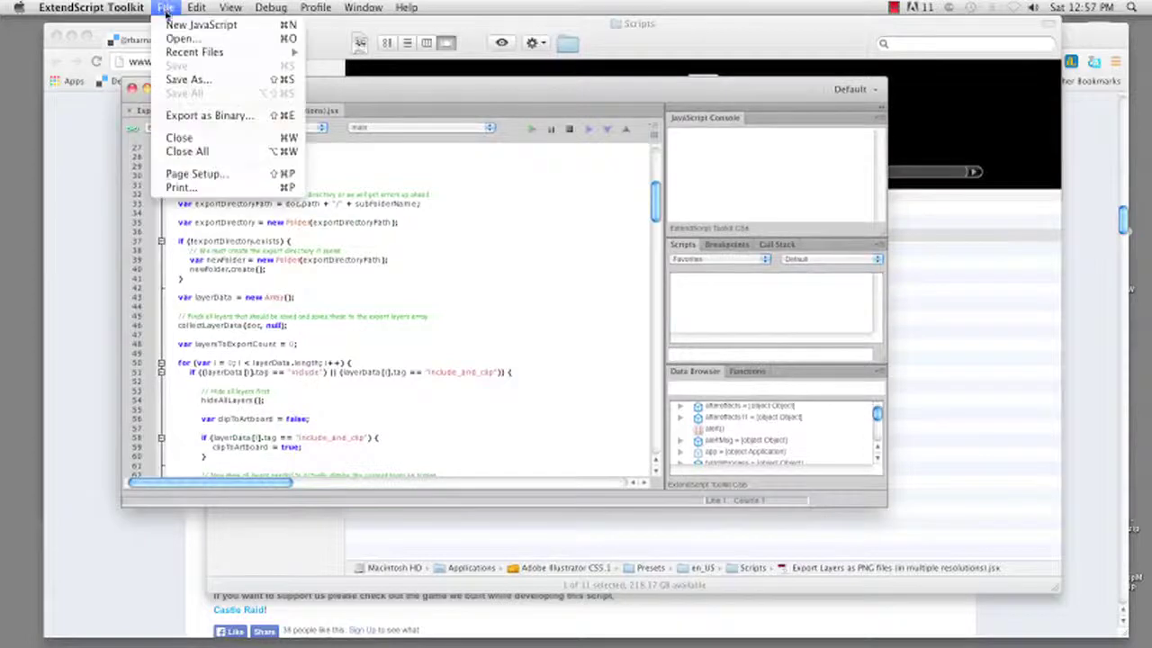
pyautogui.click(401, 101)
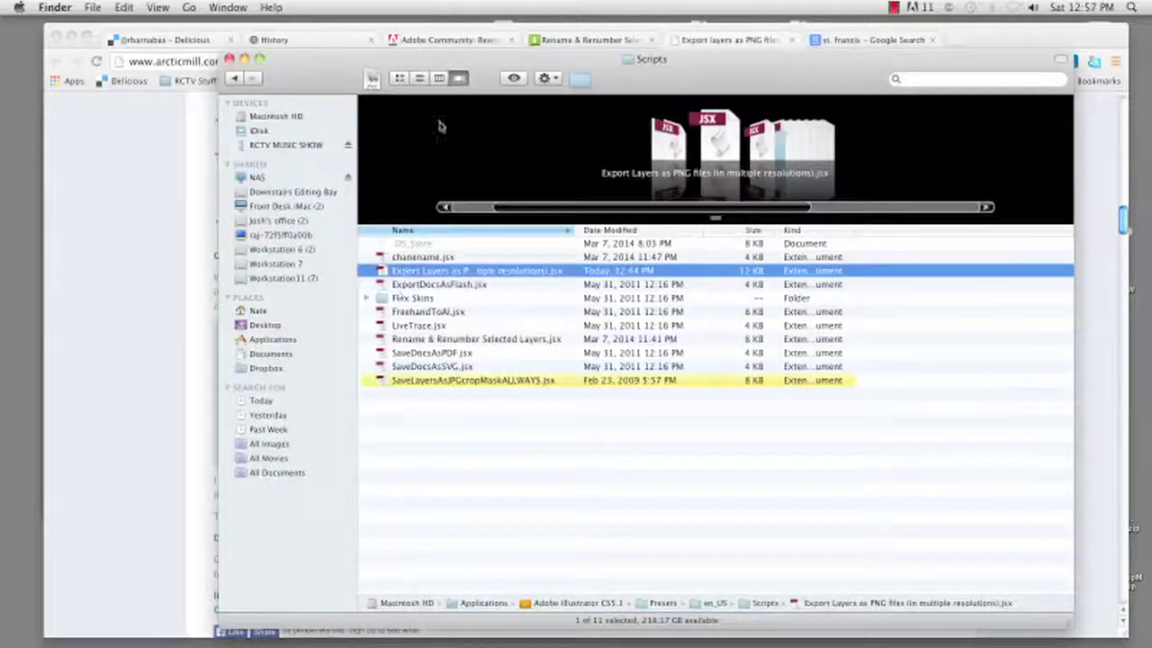
pyautogui.click(229, 58)
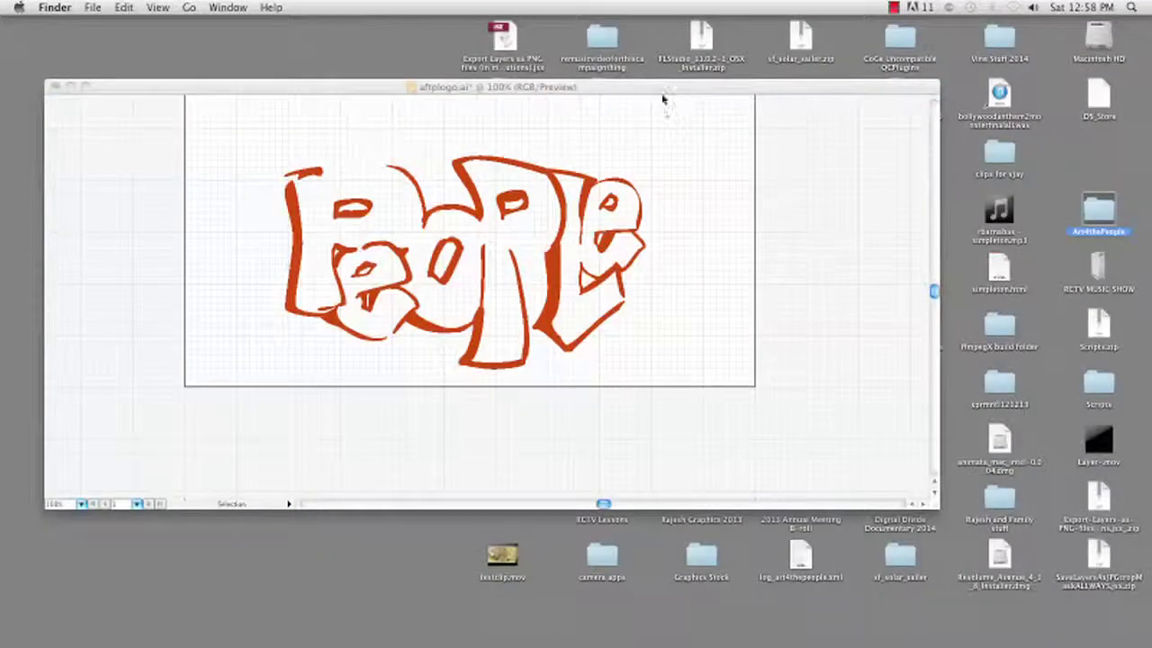
# Switch to Illustrator and rename Layer 10 as "%Layer 10", leaving Layer 11's options without changes.
pyautogui.click(662, 99)
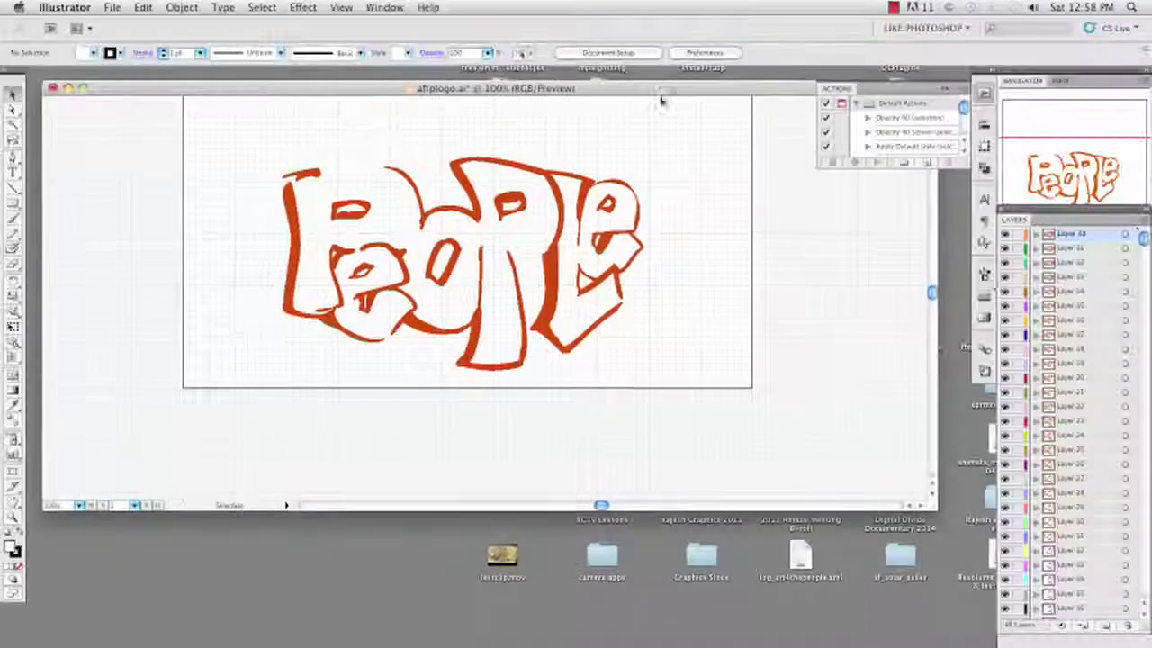
pyautogui.doubleClick(1060, 236)
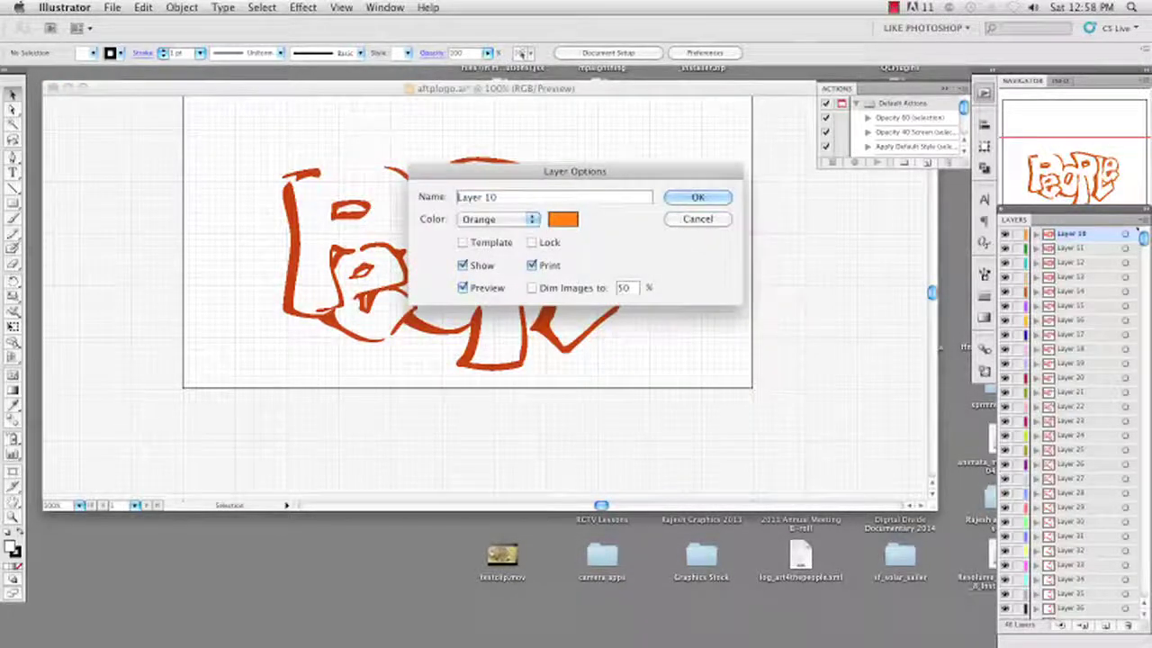
pyautogui.write('N')
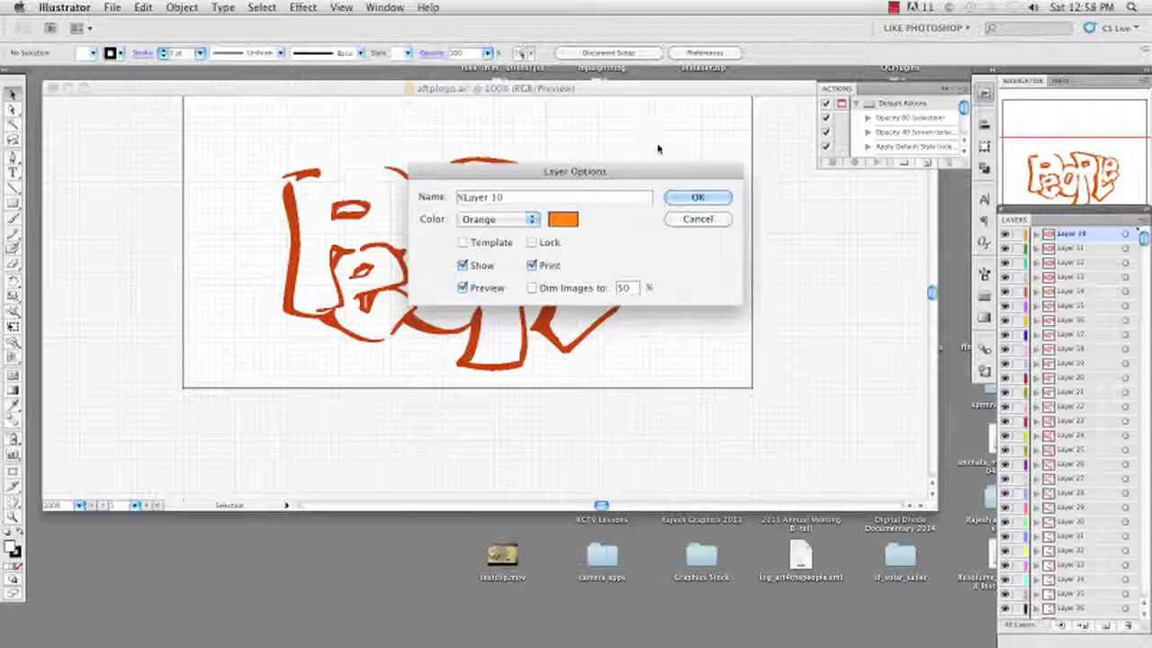
pyautogui.click(695, 197)
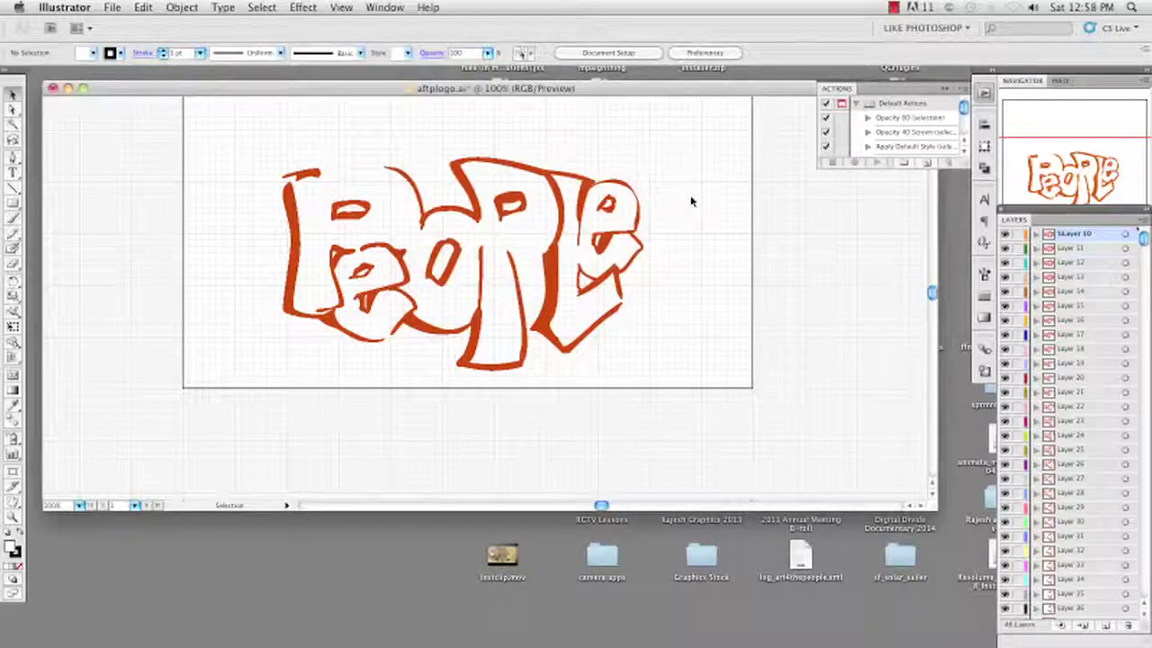
pyautogui.doubleClick(1069, 248)
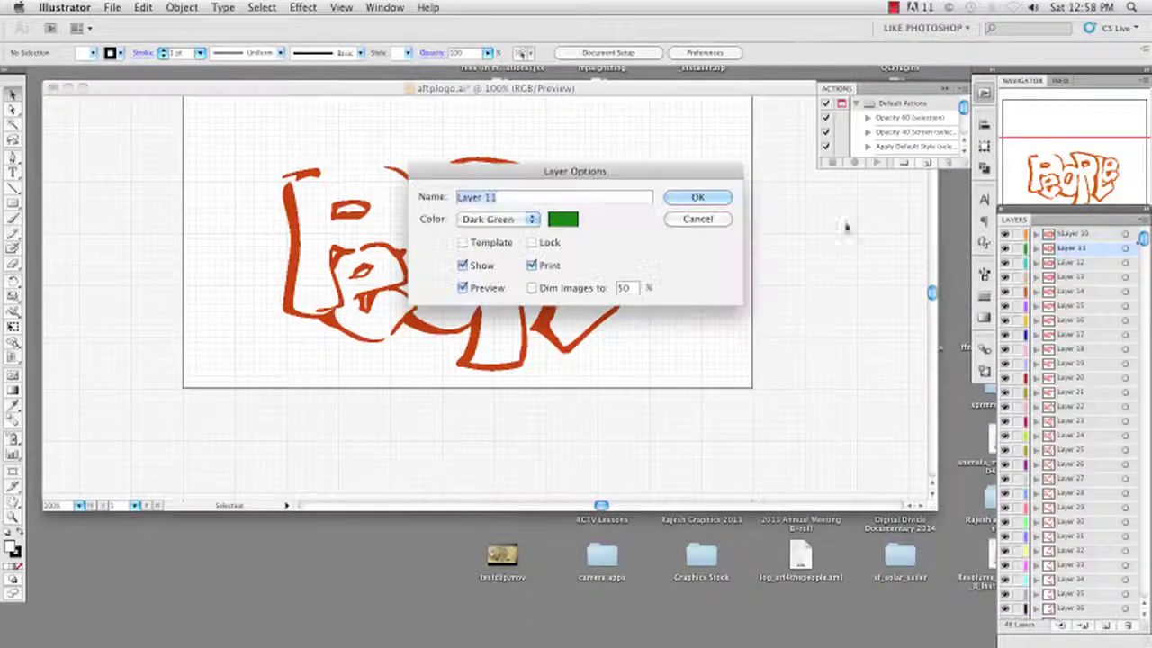
pyautogui.click(697, 221)
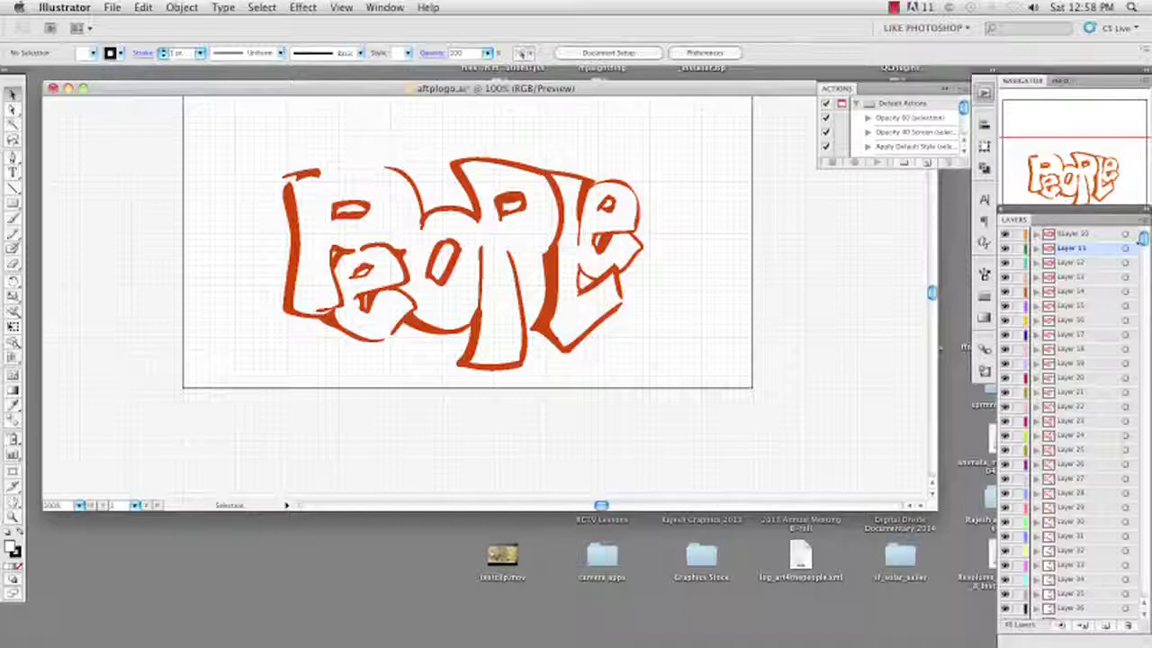
# View the Rename & Renumber Selected Layers download page and its Adobe forum thread in Chrome, and return to Illustrator.
pyautogui.press('super+Tab')
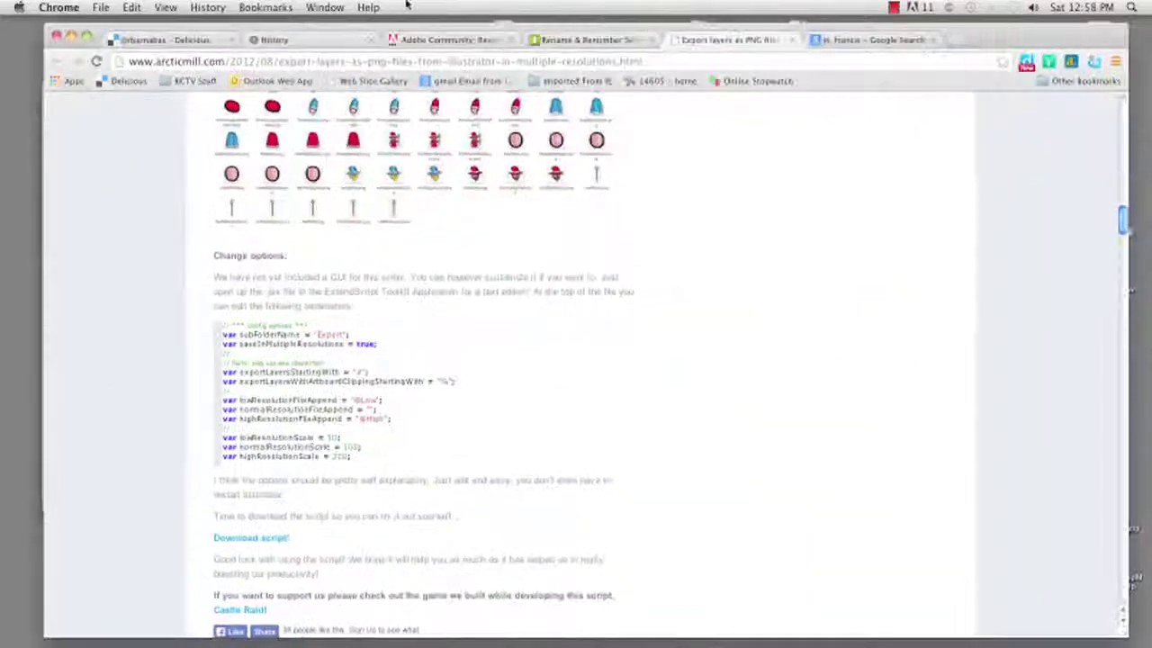
pyautogui.click(583, 39)
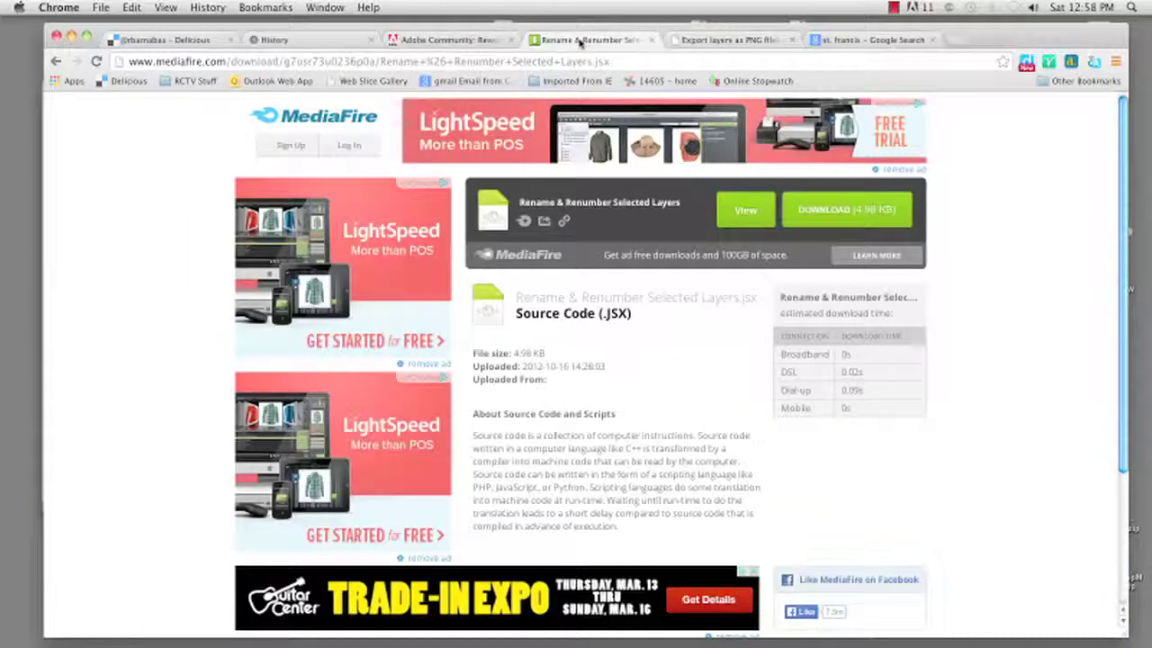
pyautogui.click(463, 39)
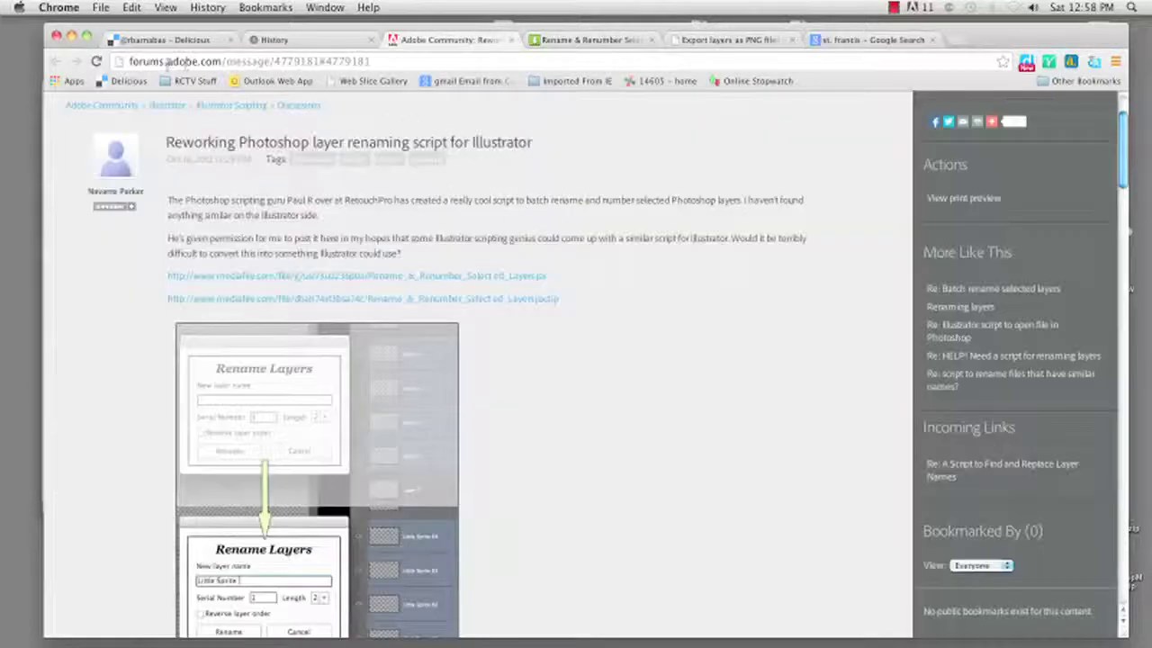
pyautogui.scroll(2, 381, 195)
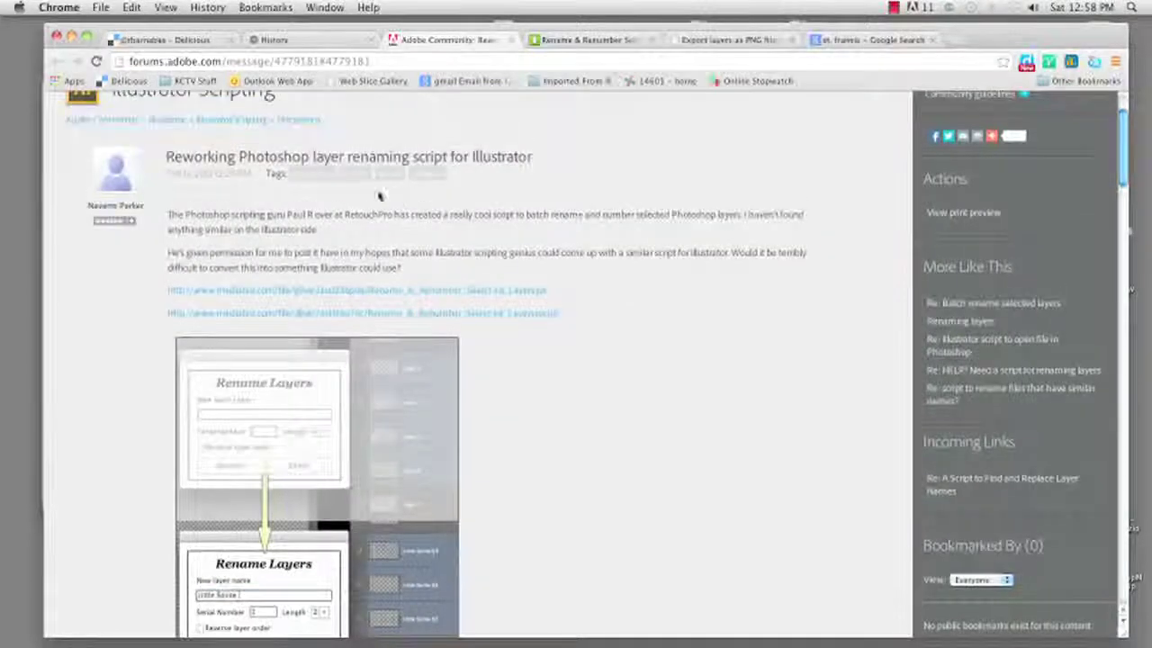
pyautogui.scroll(2, 324, 184)
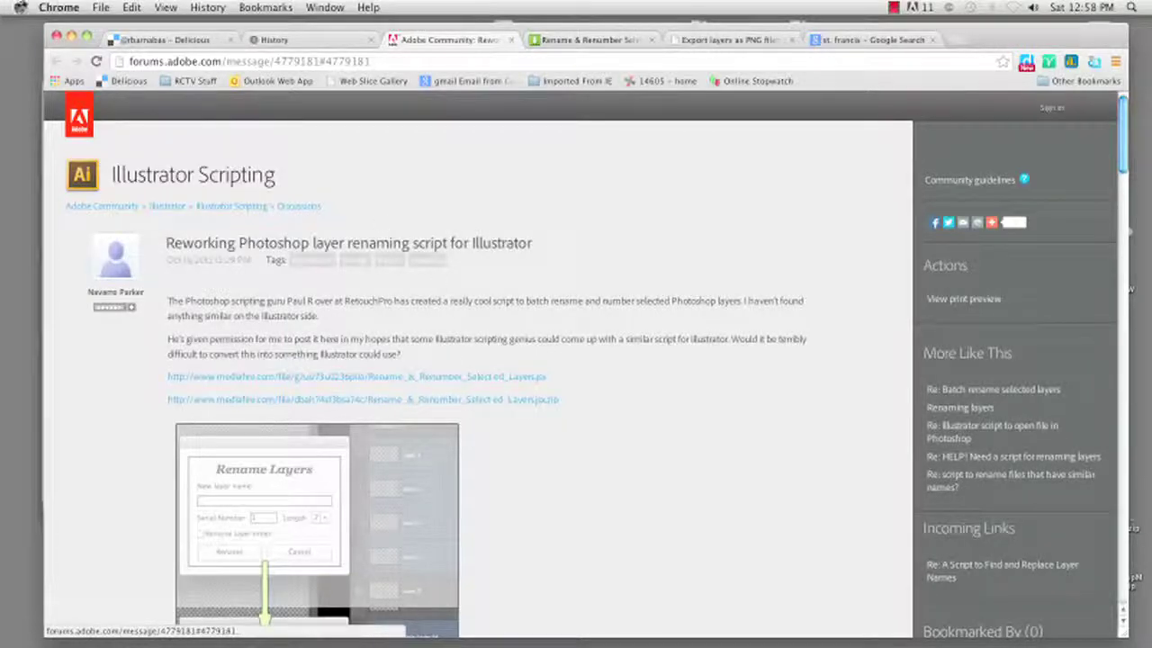
pyautogui.click(71, 37)
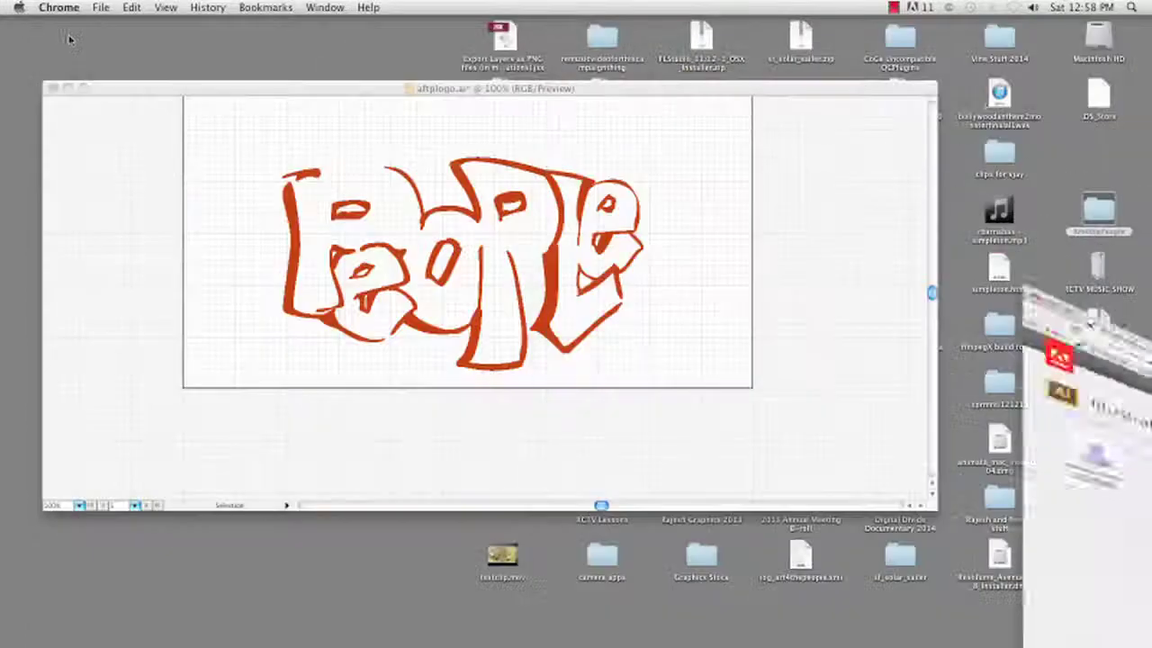
pyautogui.click(322, 87)
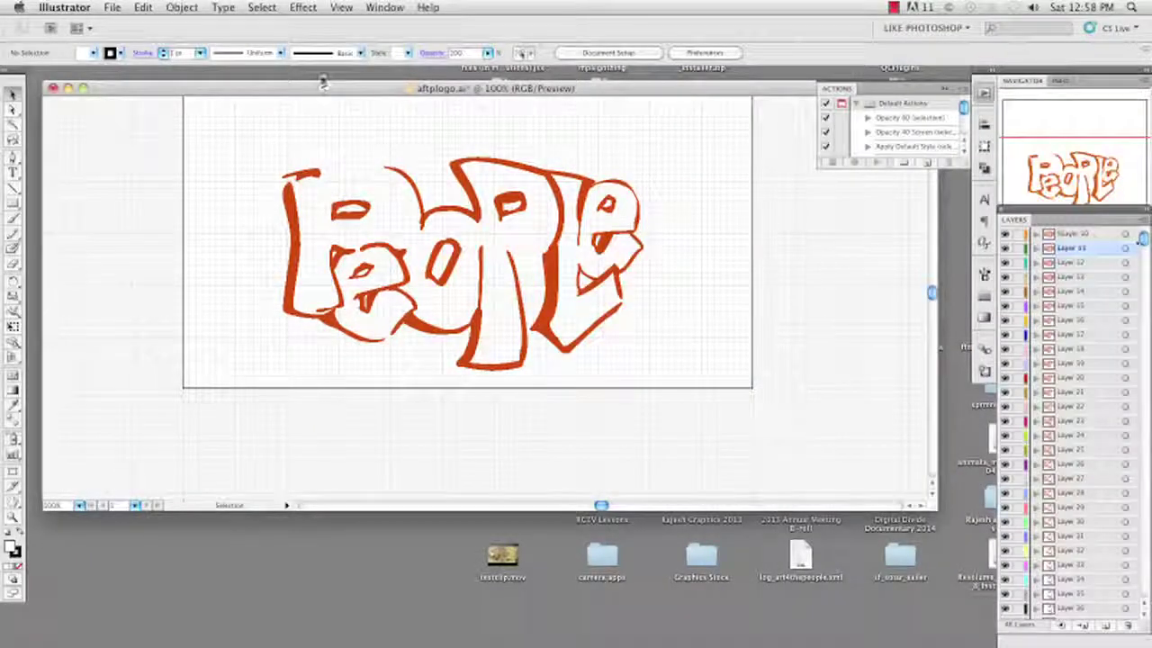
# Run the chanename script to rename all layers as "%People" with serial numbers starting at 1 and a number length of 2.
pyautogui.moveTo(355, 88); pyautogui.dragTo(285, 97)
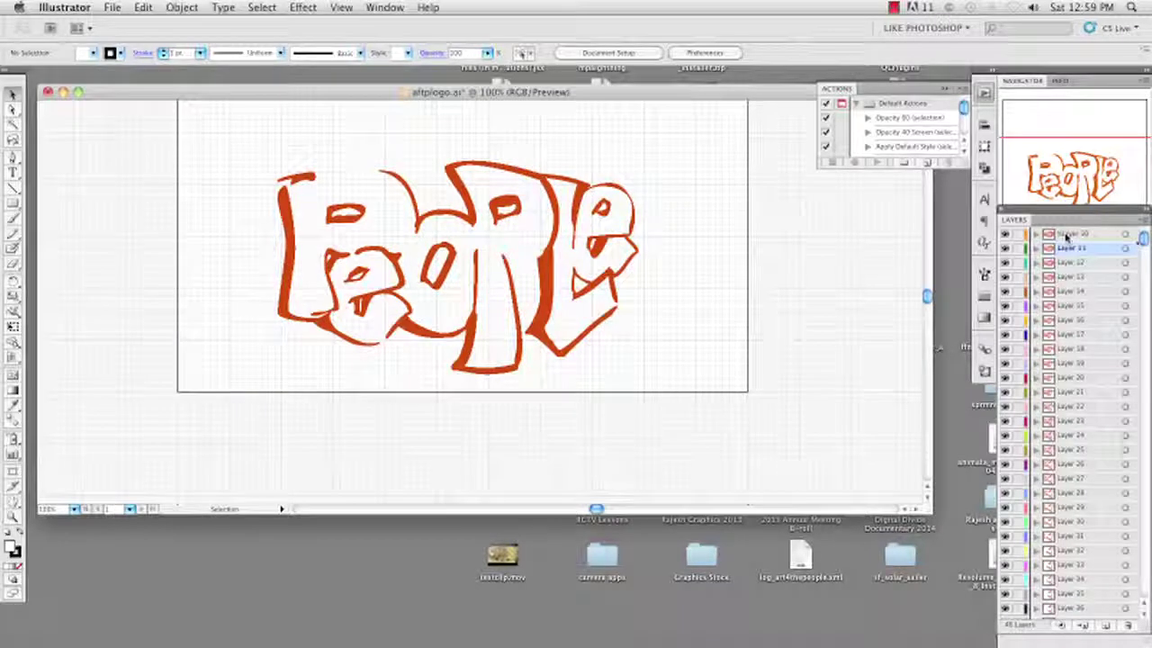
pyautogui.click(112, 8)
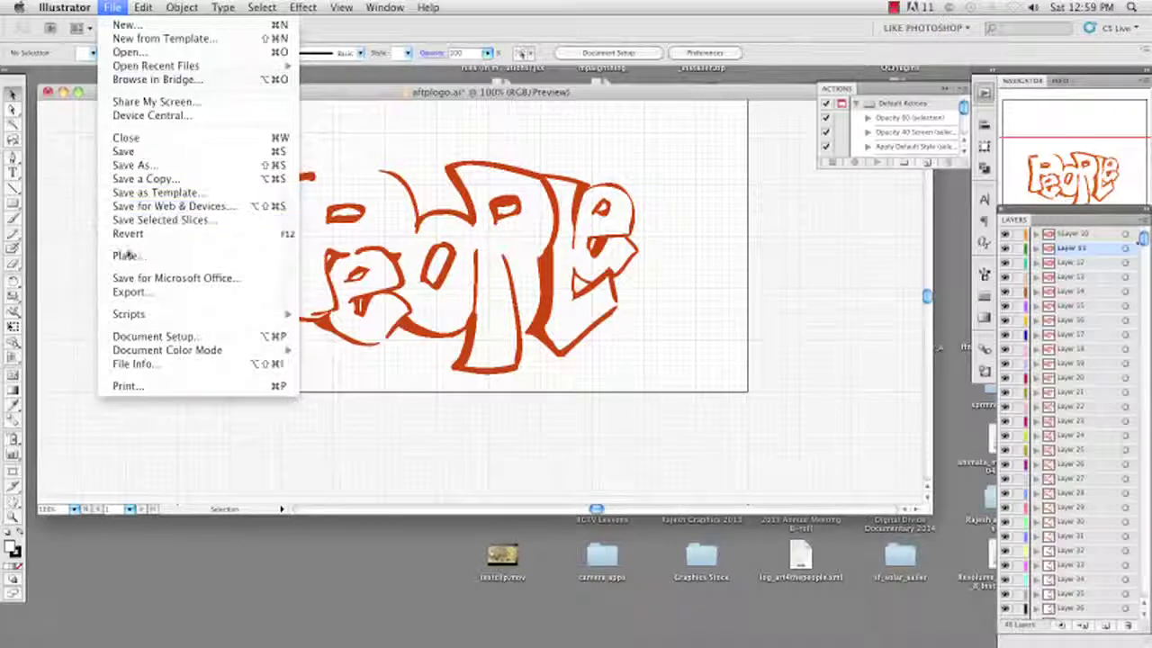
pyautogui.moveTo(130, 314)
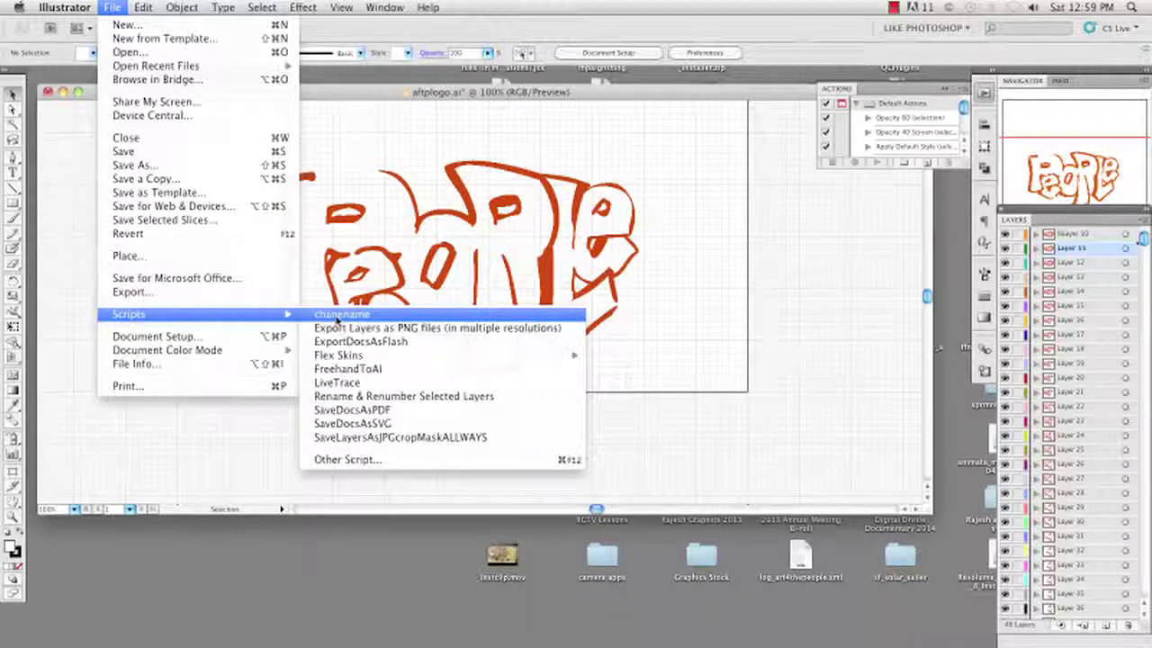
pyautogui.click(338, 317)
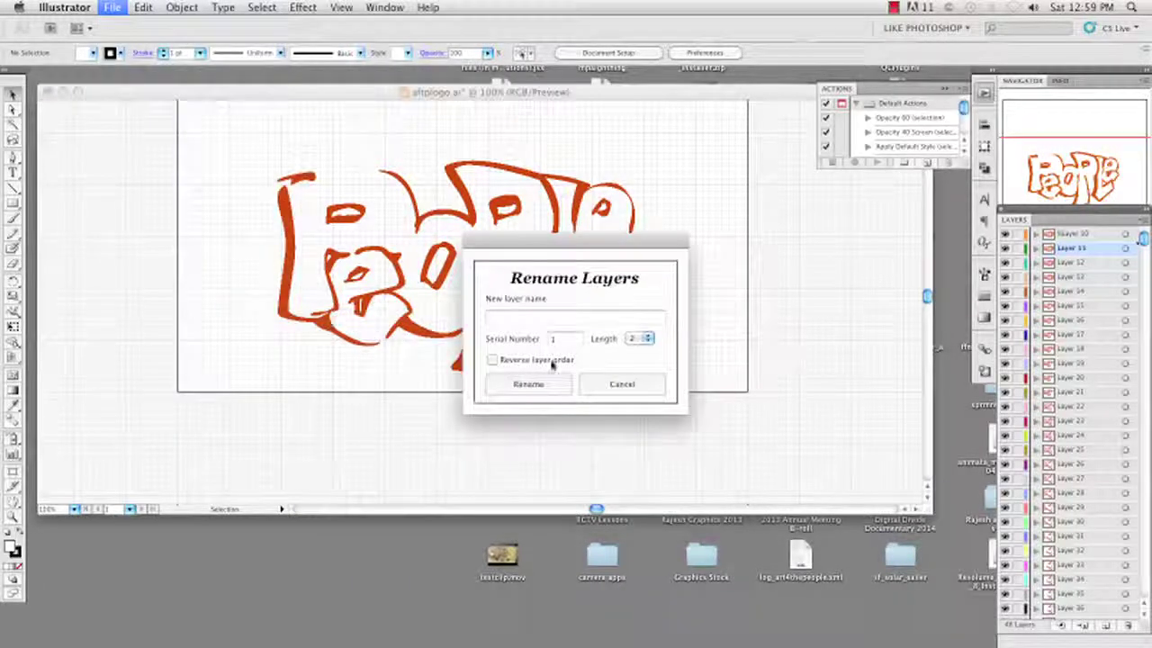
pyautogui.click(485, 316)
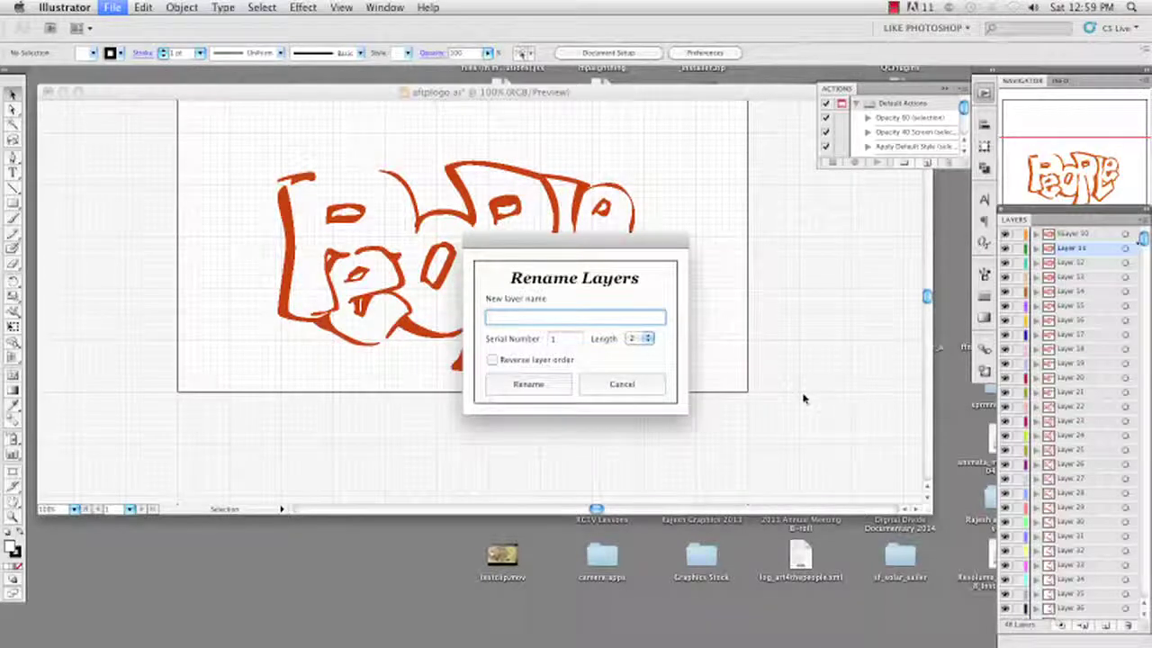
pyautogui.write('sfor')
pyautogui.click(543, 387)
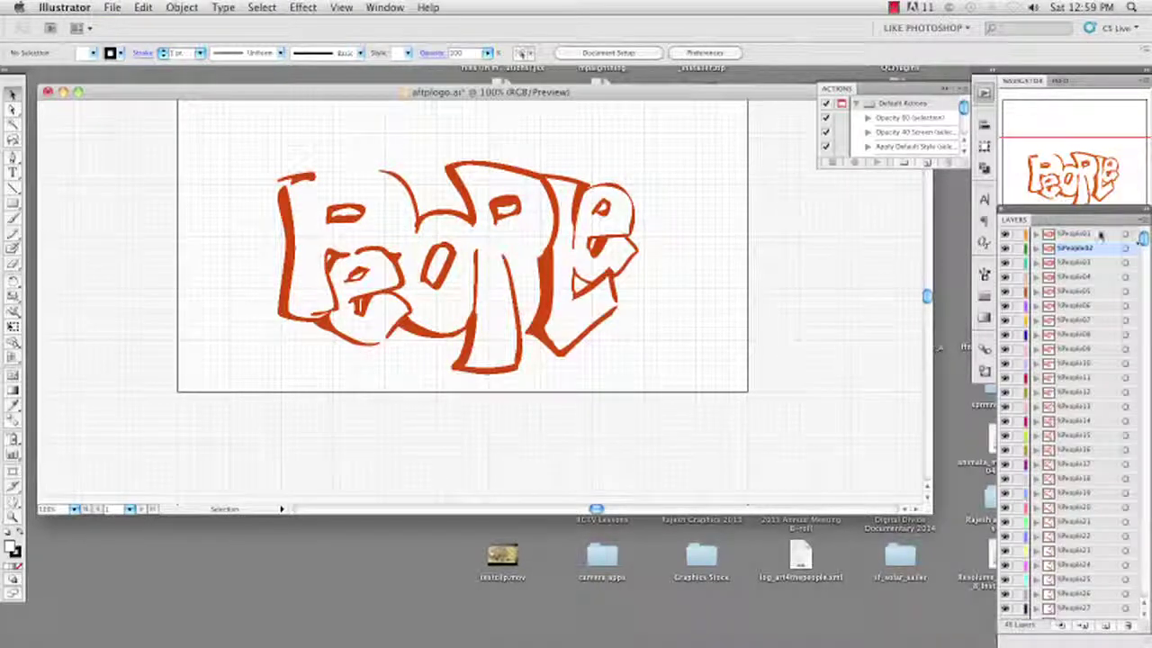
# Detach the Layers panel to check the renamed layers over the artwork, and place it beside the panel dock.
pyautogui.moveTo(1066, 219); pyautogui.dragTo(516, 137)
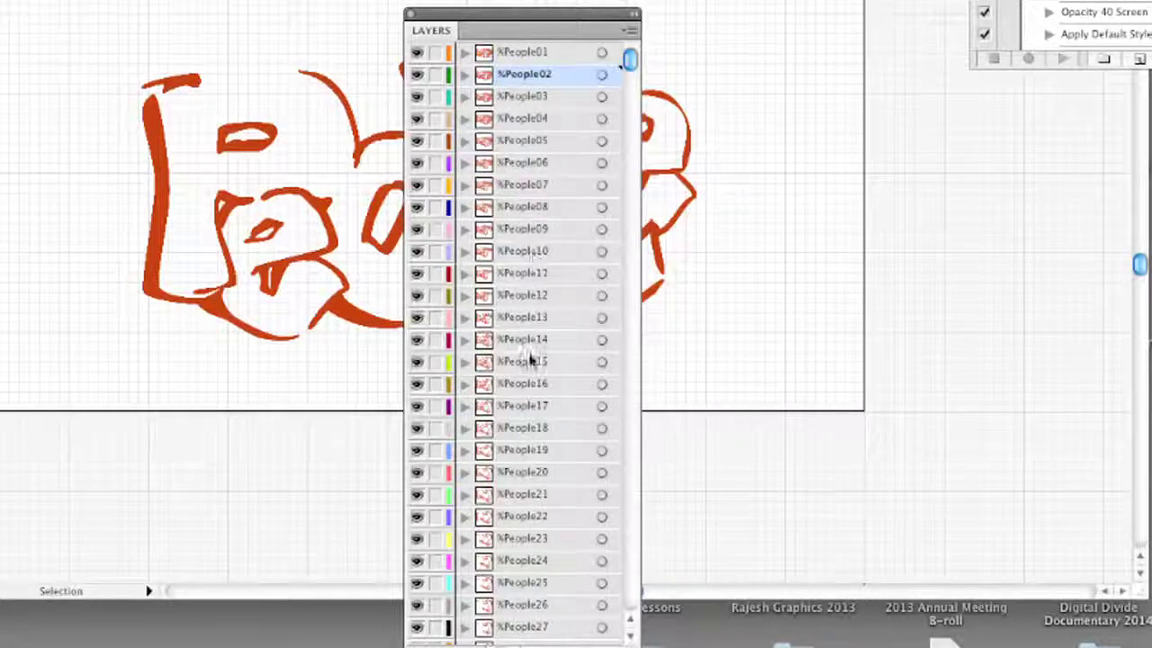
pyautogui.moveTo(631, 65)
pyautogui.mouseDown()
pyautogui.moveTo(633, 432)
pyautogui.moveTo(625, 51)
pyautogui.mouseUp()
pyautogui.moveTo(935, 166); pyautogui.dragTo(942, 212)
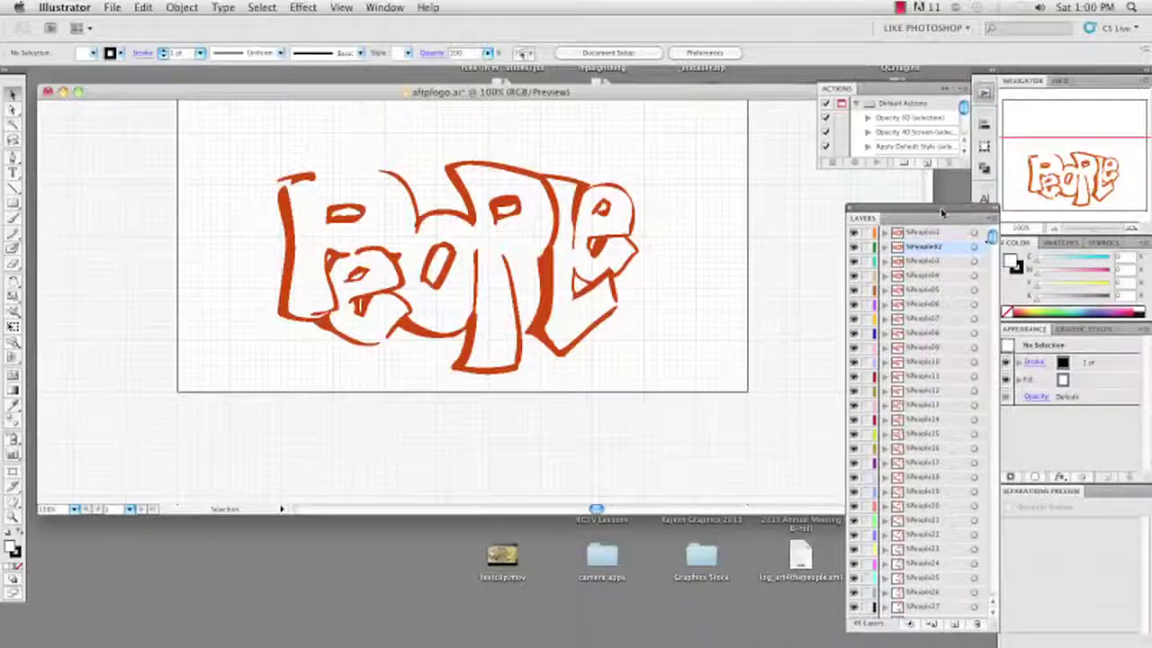
# Run the Export Layers as PNG files (in multiple resolutions) script on the document and dismiss its completion notice.
pyautogui.click(112, 7)
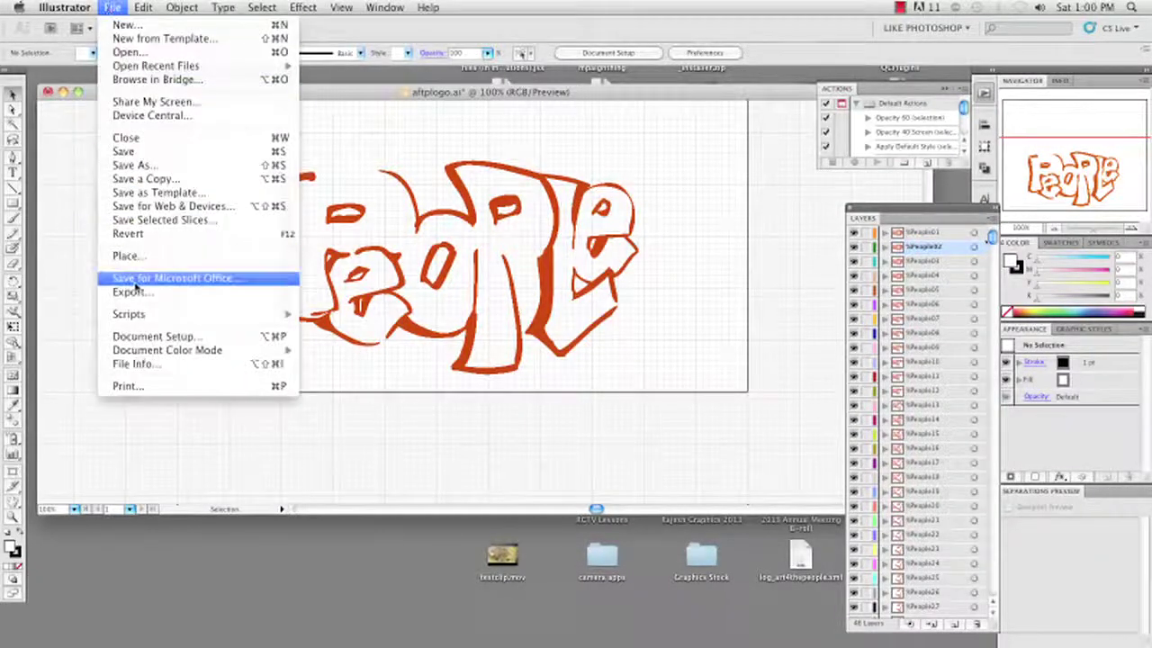
pyautogui.moveTo(130, 315)
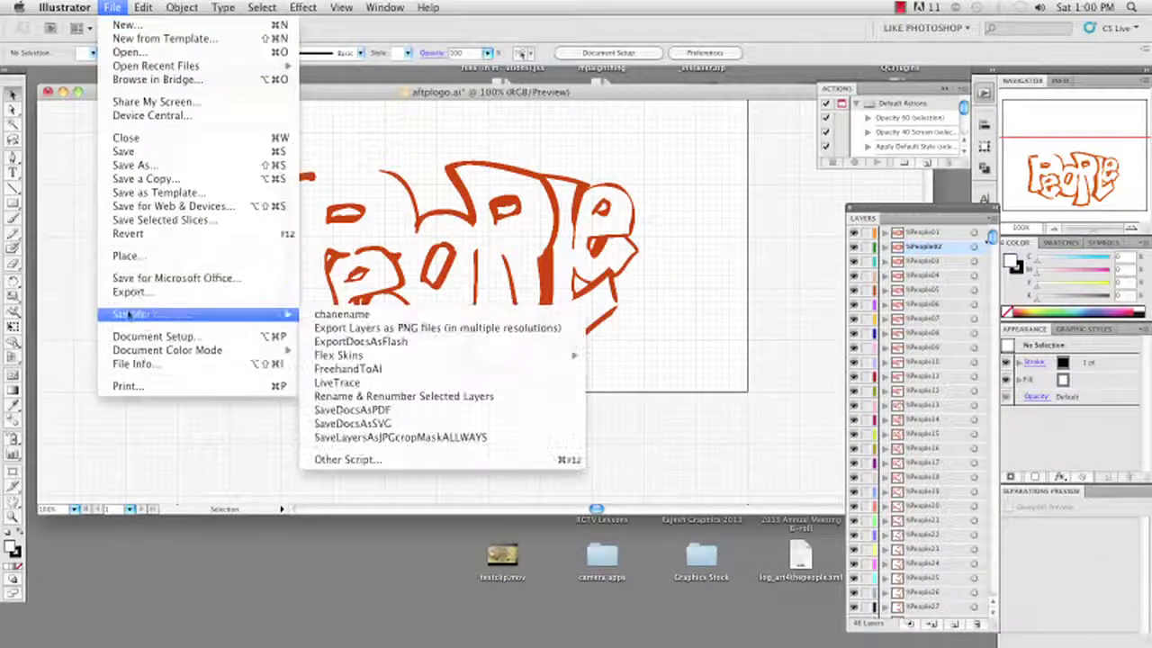
pyautogui.click(341, 330)
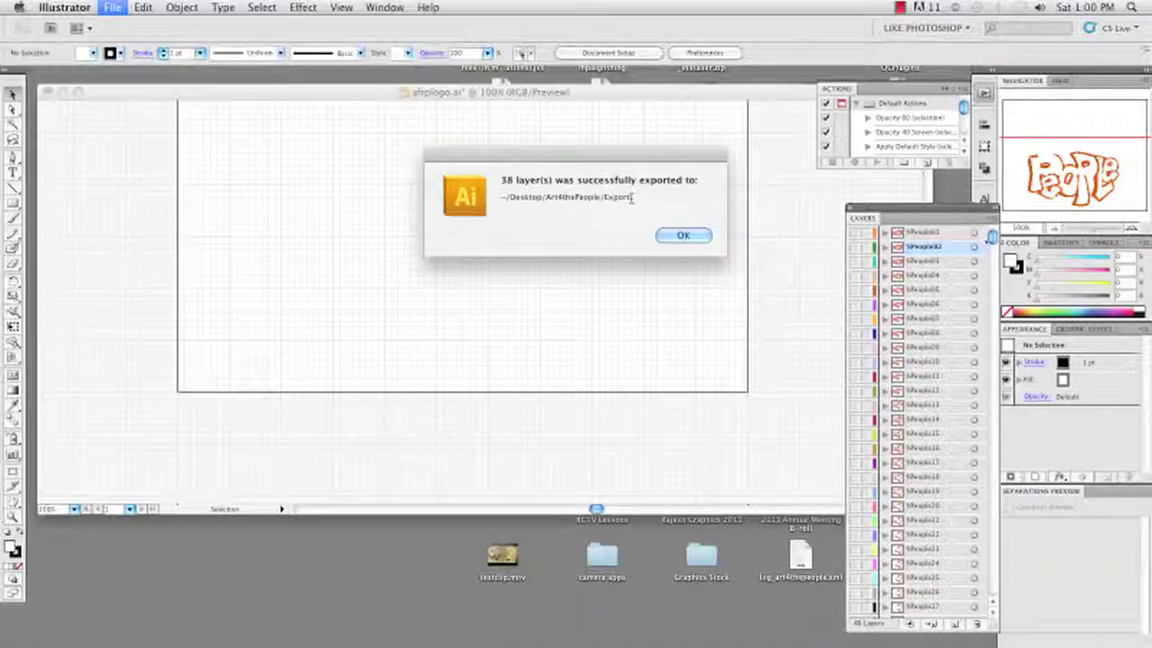
pyautogui.click(683, 237)
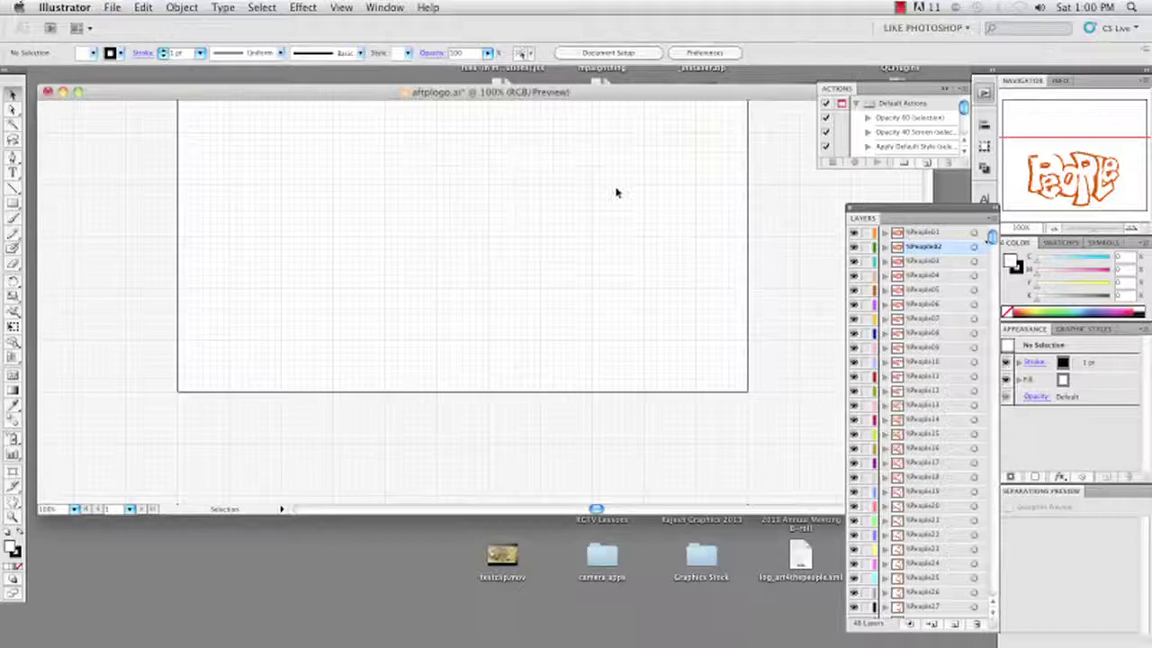
# Clear the open application windows and open the Export folder inside the desktop's Art4thePeople folder in Finder.
pyautogui.click(65, 7)
pyautogui.click(81, 92)
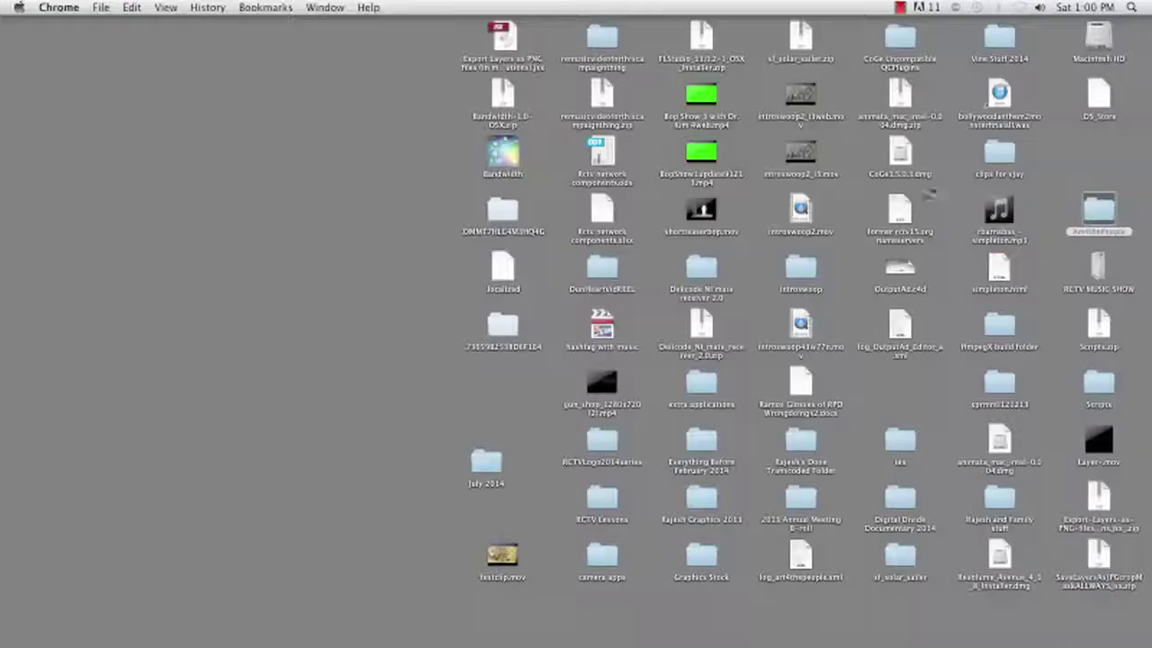
pyautogui.doubleClick(1098, 209)
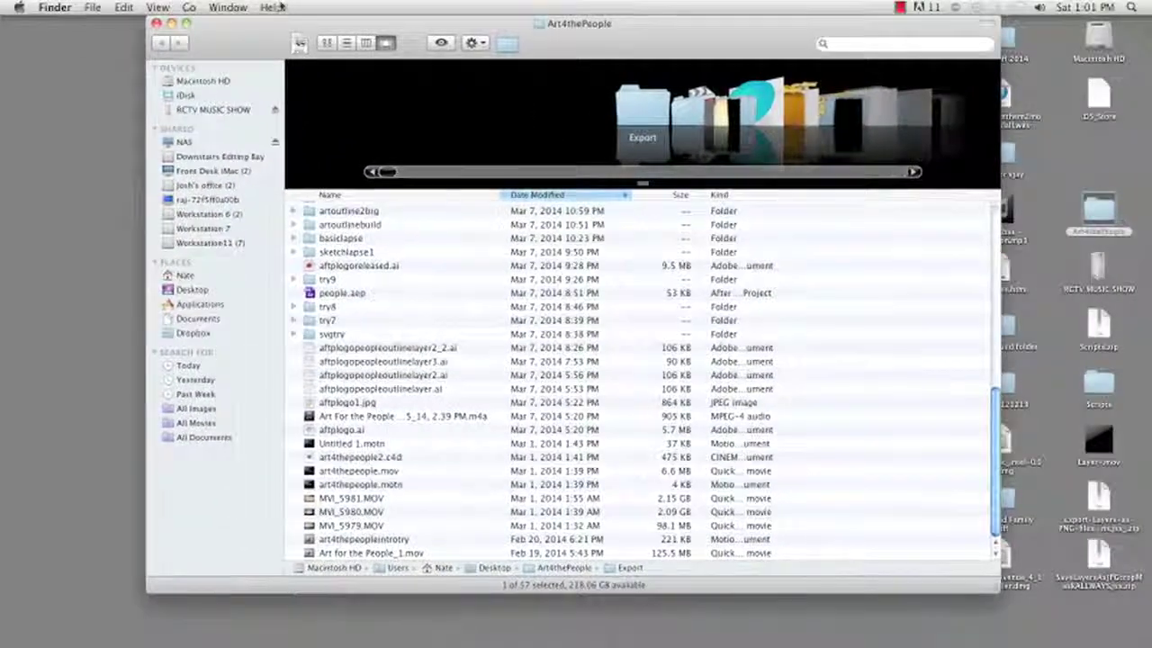
pyautogui.scroll(10, 423, 317)
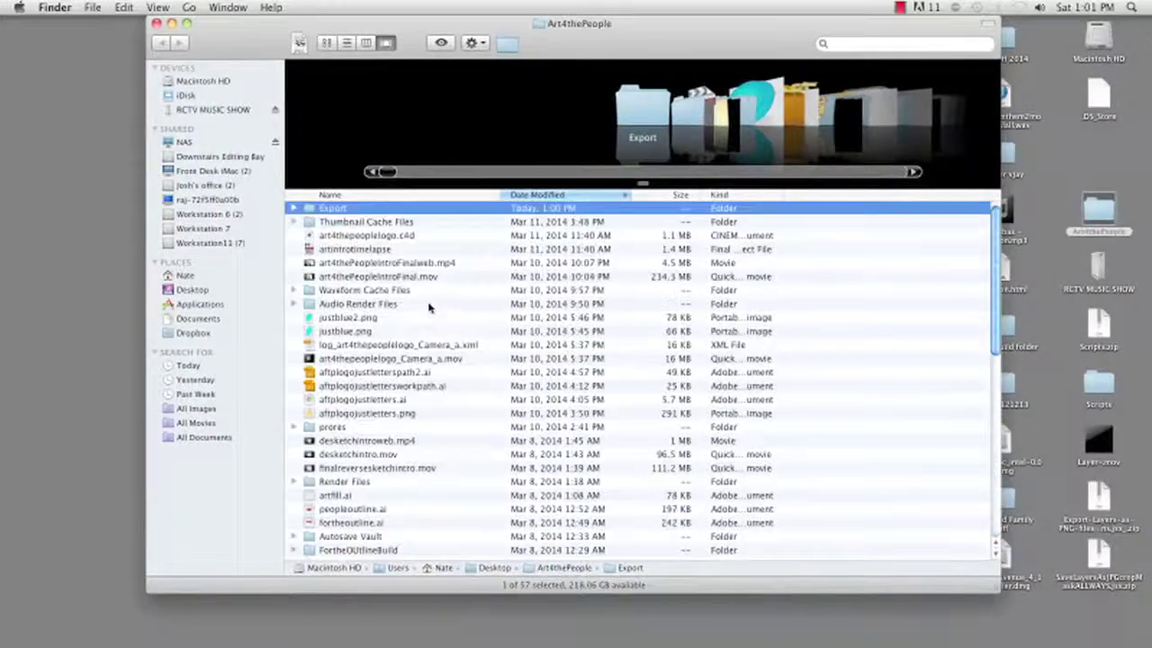
pyautogui.doubleClick(310, 209)
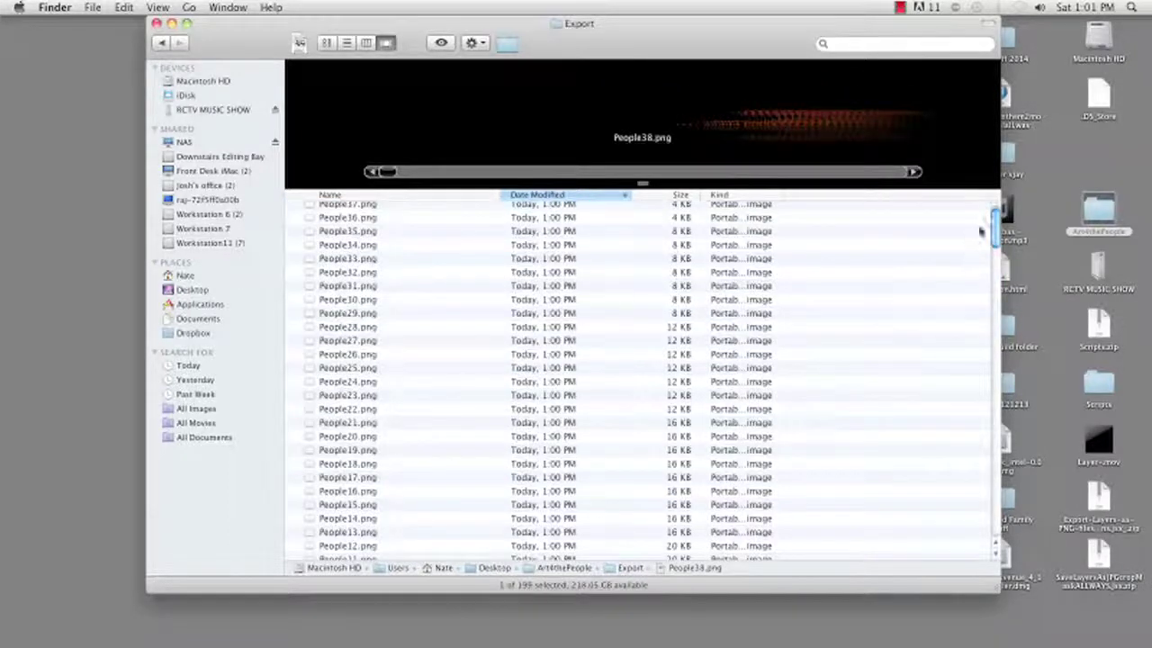
# Enlarge the Cover Flow preview and examine the exported People PNG files in descending order from People38.png.
pyautogui.scroll(1, 995, 223)
pyautogui.moveTo(995, 224)
pyautogui.mouseDown()
pyautogui.moveTo(994, 304)
pyautogui.moveTo(981, 229)
pyautogui.mouseUp()
pyautogui.press('Down')
pyautogui.press('Down')
pyautogui.press('Down')
pyautogui.press('Down')
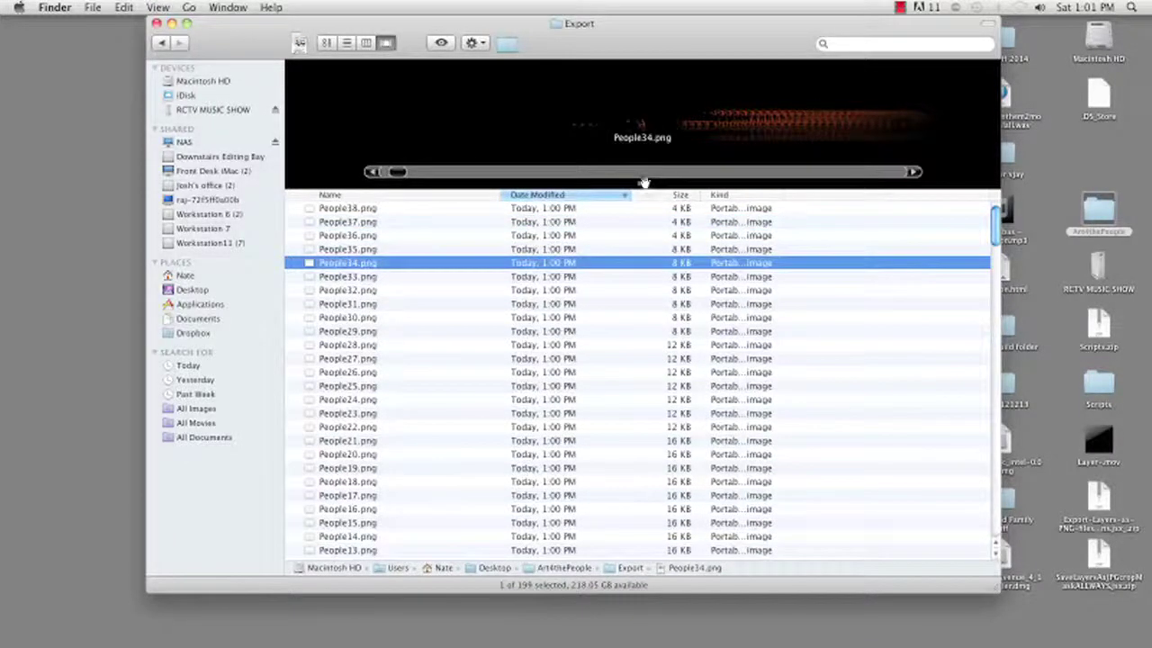
pyautogui.moveTo(644, 180); pyautogui.dragTo(643, 364)
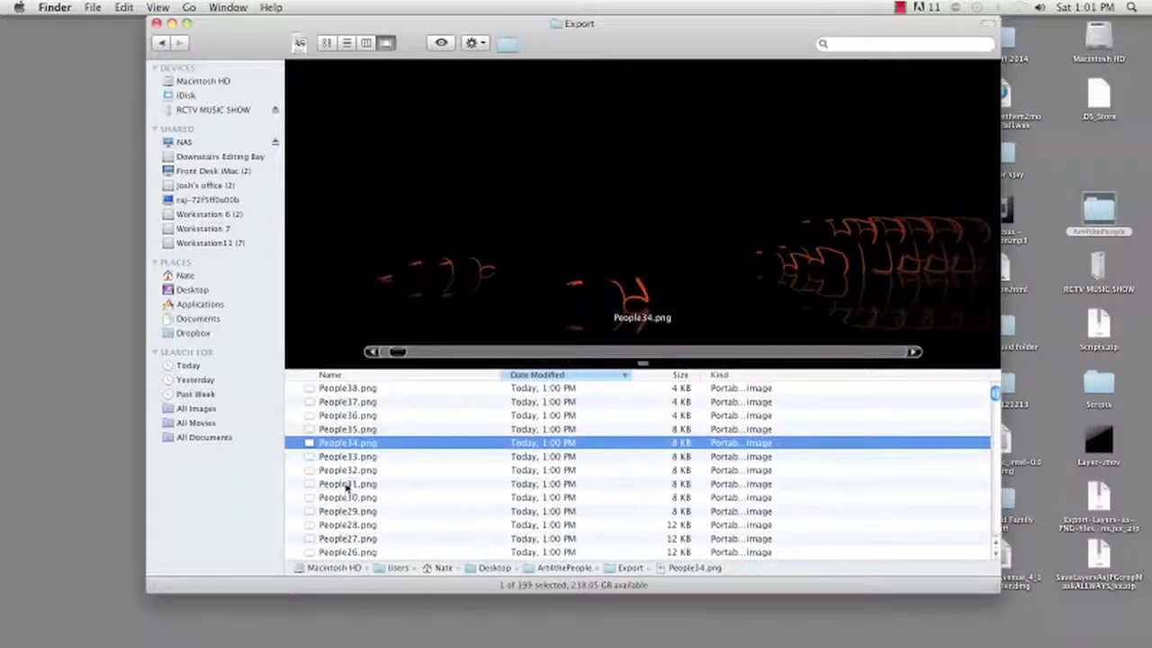
pyautogui.press('Down')
pyautogui.press('Down')
pyautogui.press('Down')
pyautogui.press('Down')
pyautogui.press('Down')
pyautogui.press('Down')
pyautogui.press('Down')
pyautogui.press('Down')
pyautogui.press('Down')
pyautogui.press('Down')
pyautogui.press('Down')
pyautogui.press('Down')
pyautogui.press('Down')
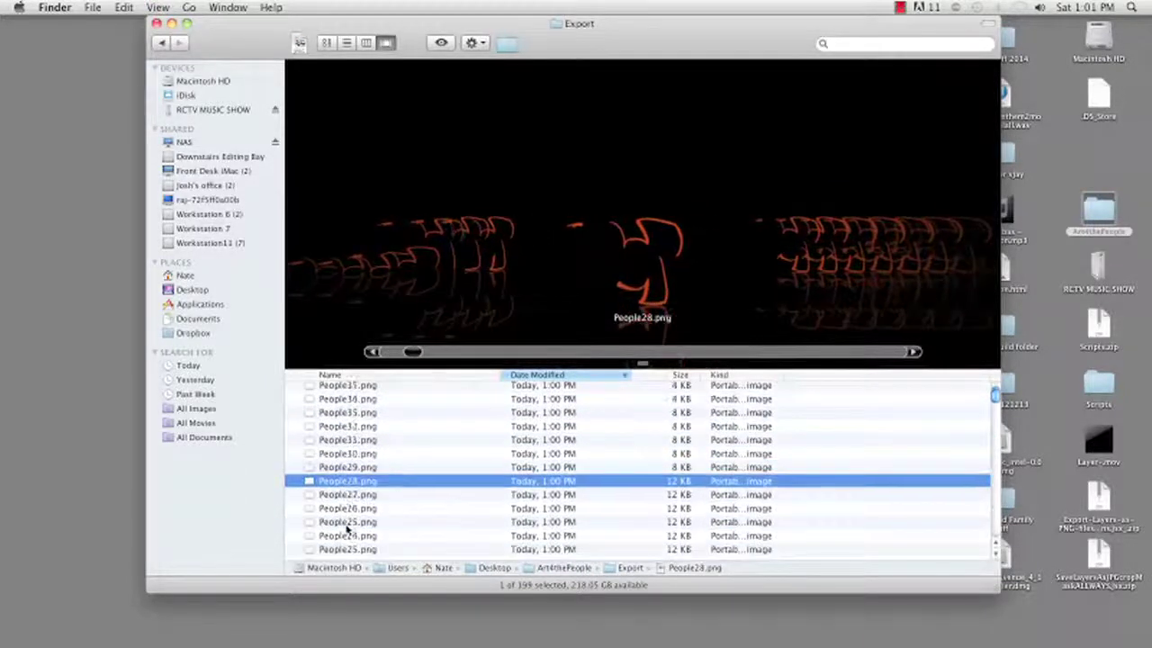
pyautogui.press('Down')
pyautogui.press('Down')
pyautogui.press('Down')
pyautogui.press('Down')
pyautogui.press('Down')
pyautogui.press('Down')
pyautogui.press('Down')
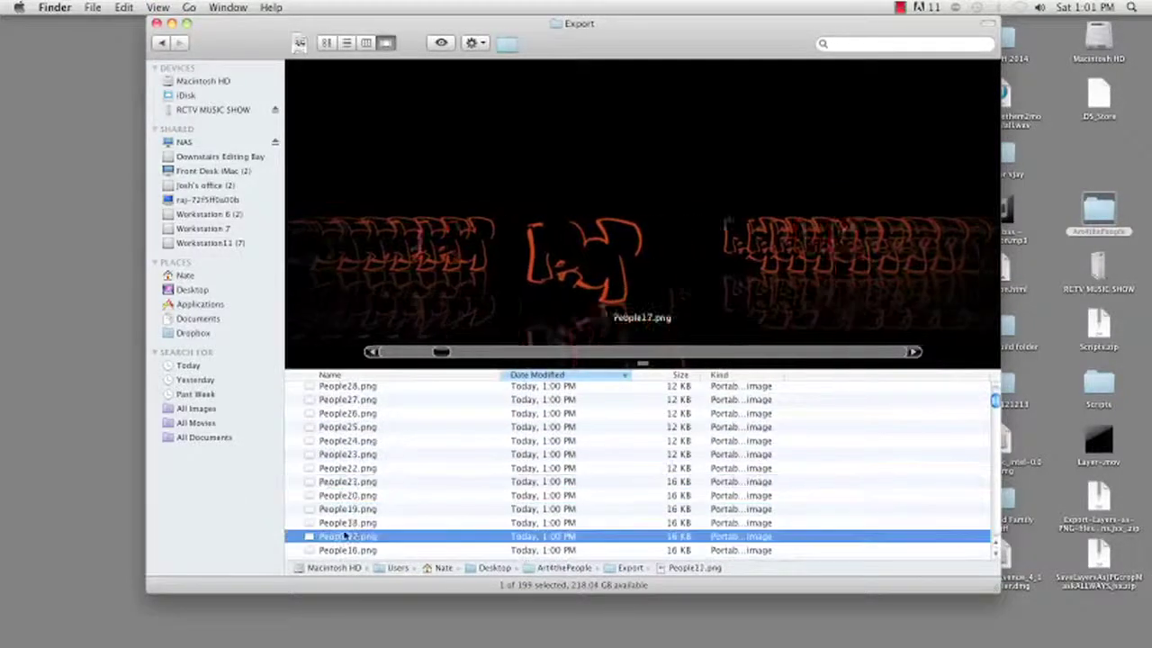
pyautogui.press('Down')
pyautogui.press('Down')
pyautogui.press('Down')
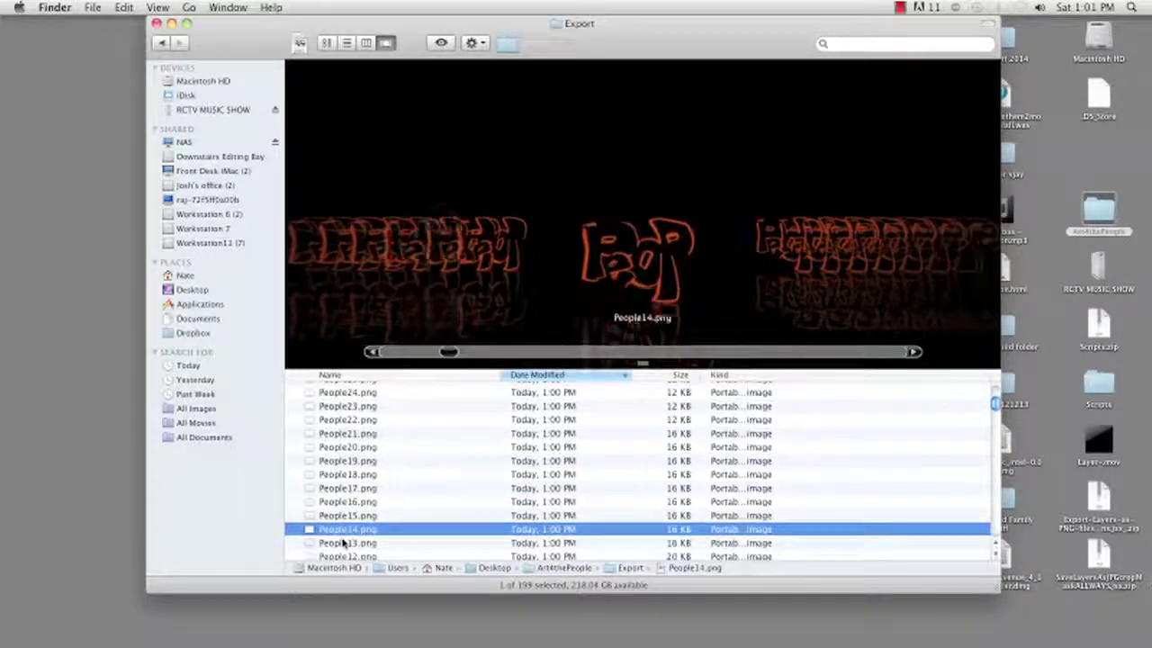
pyautogui.press('Down')
pyautogui.press('Down')
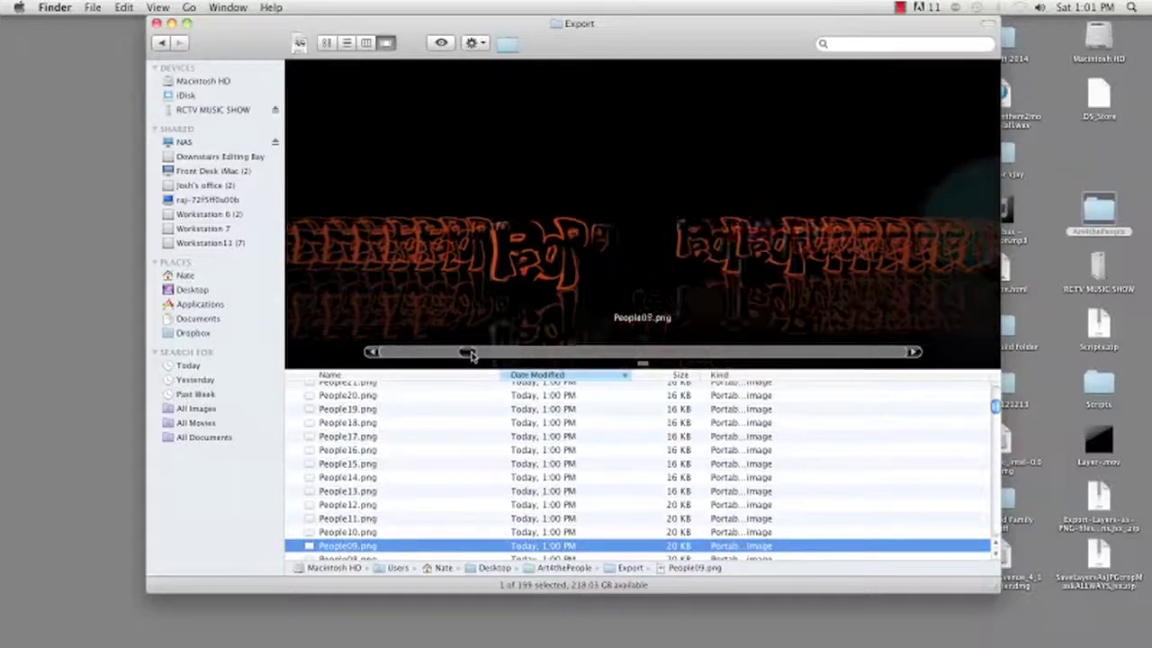
pyautogui.moveTo(471, 356)
pyautogui.mouseDown()
pyautogui.moveTo(486, 355)
pyautogui.moveTo(476, 360)
pyautogui.mouseUp()
pyautogui.moveTo(470, 360); pyautogui.dragTo(468, 360)
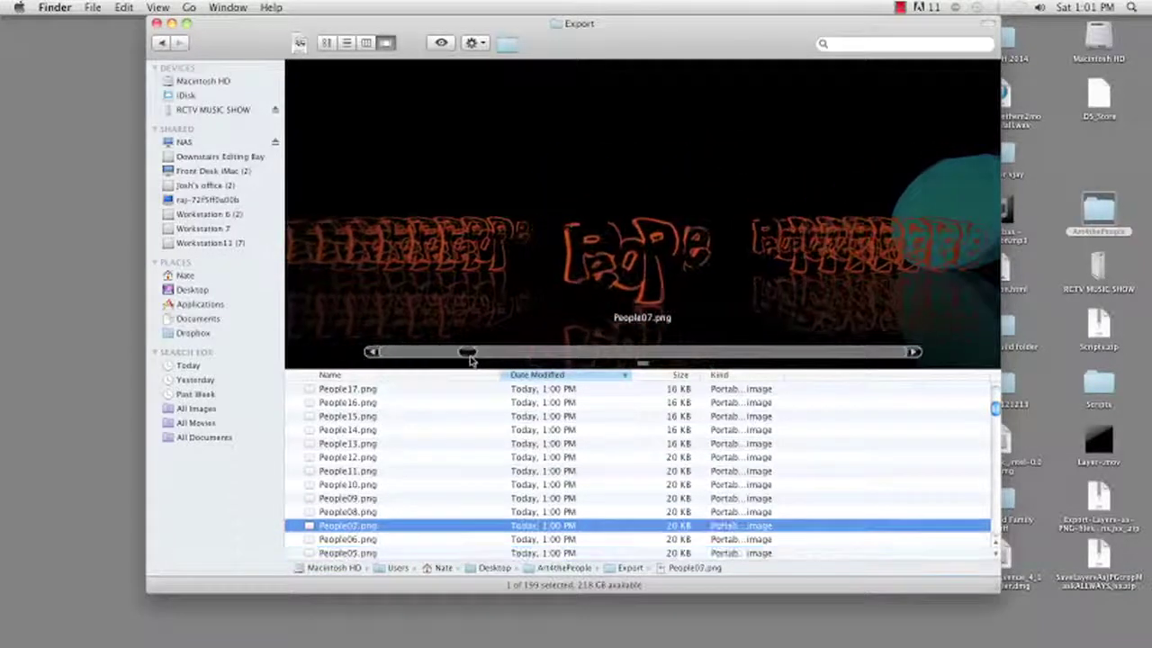
pyautogui.scroll(-1, 385, 507)
pyautogui.scroll(-3, 380, 513)
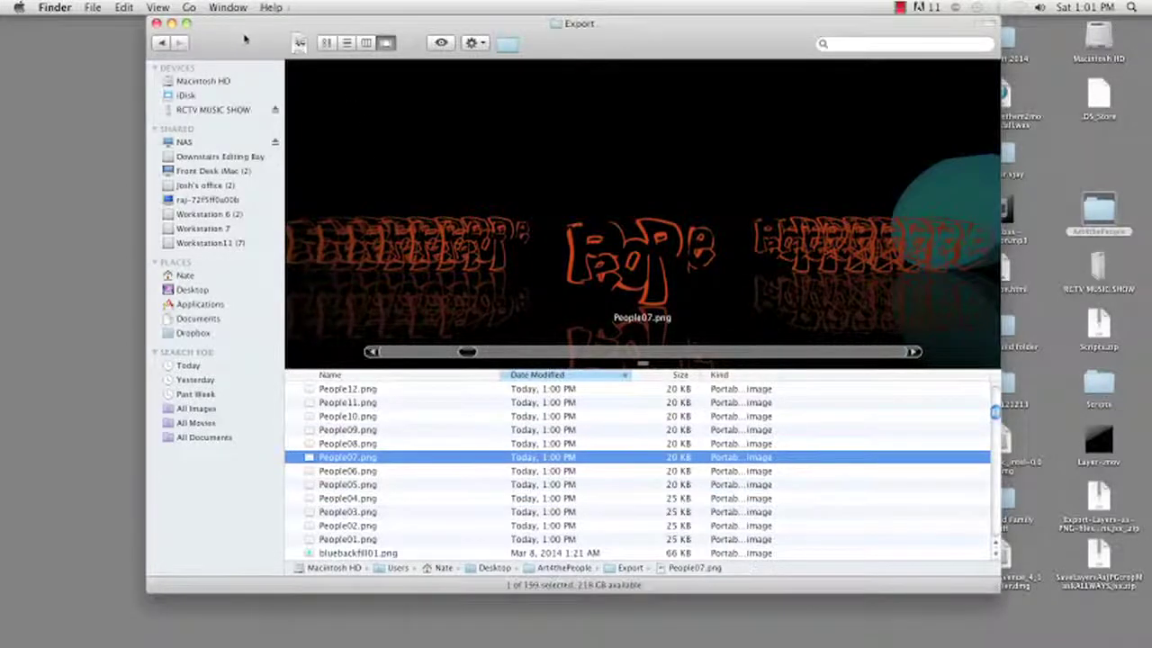
pyautogui.moveTo(245, 39); pyautogui.dragTo(230, 42)
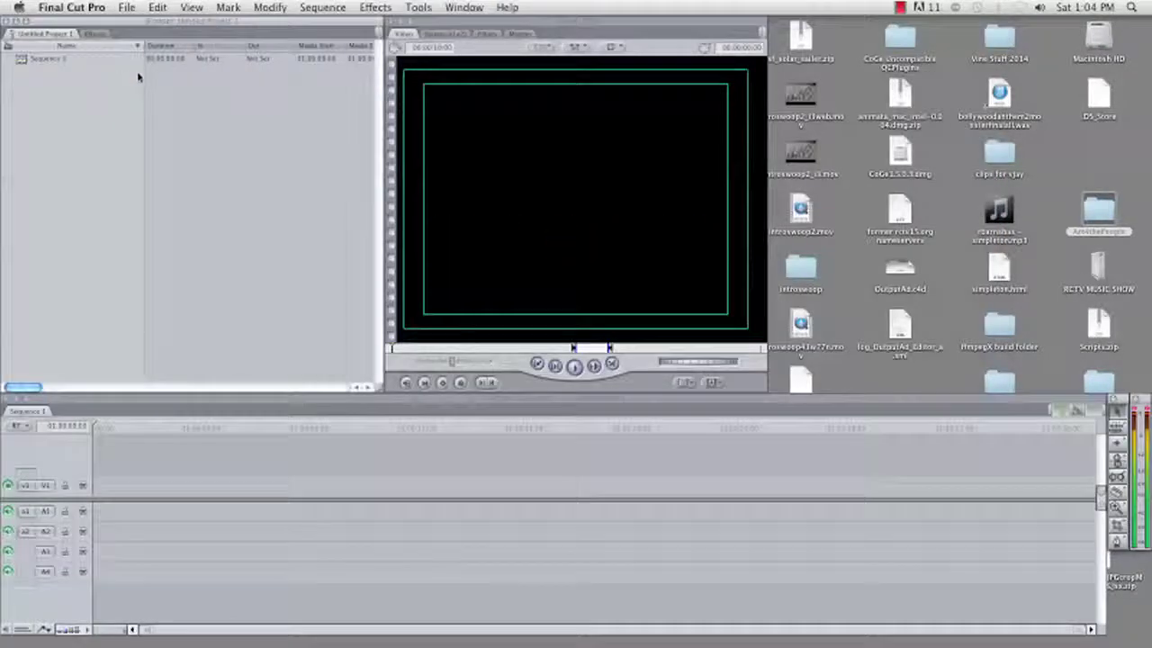
# In Final Cut Pro, set the Still/Freeze Duration editing preference to 00:00:00:01.
pyautogui.click(127, 7)
pyautogui.moveTo(99, 8)
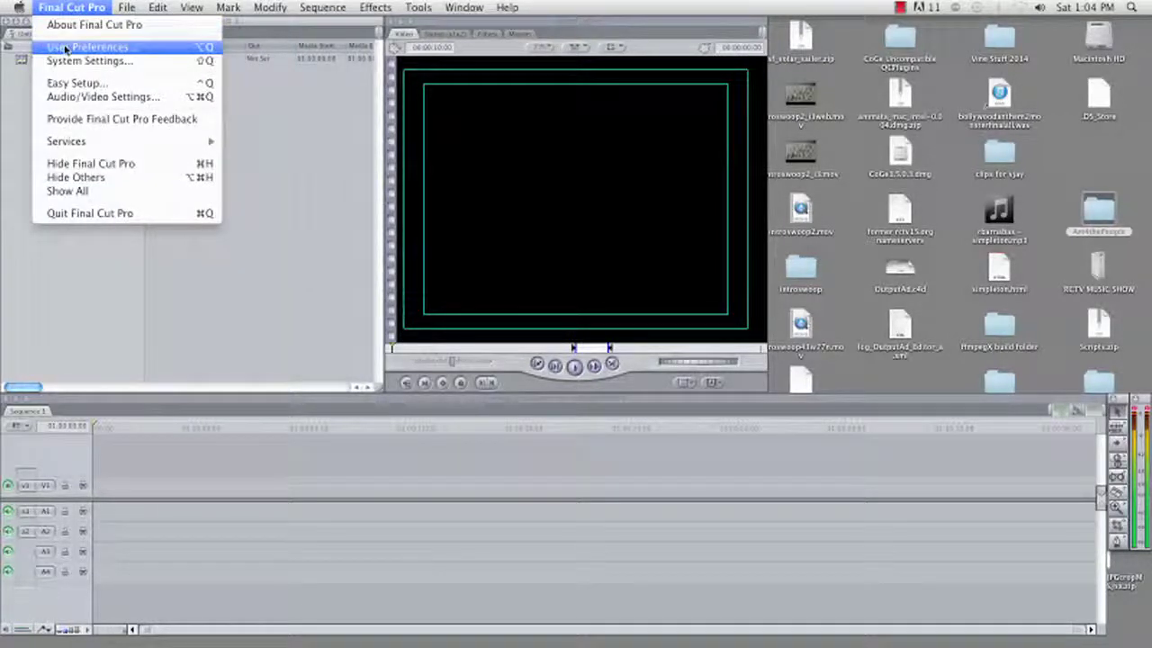
pyautogui.click(65, 48)
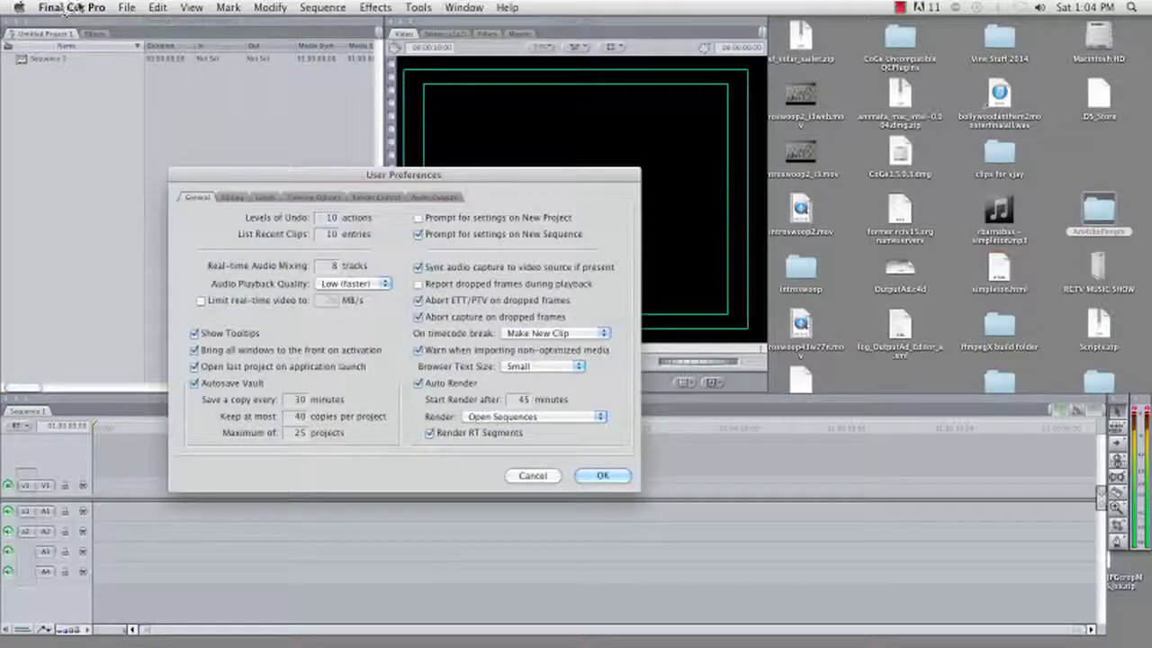
pyautogui.click(233, 197)
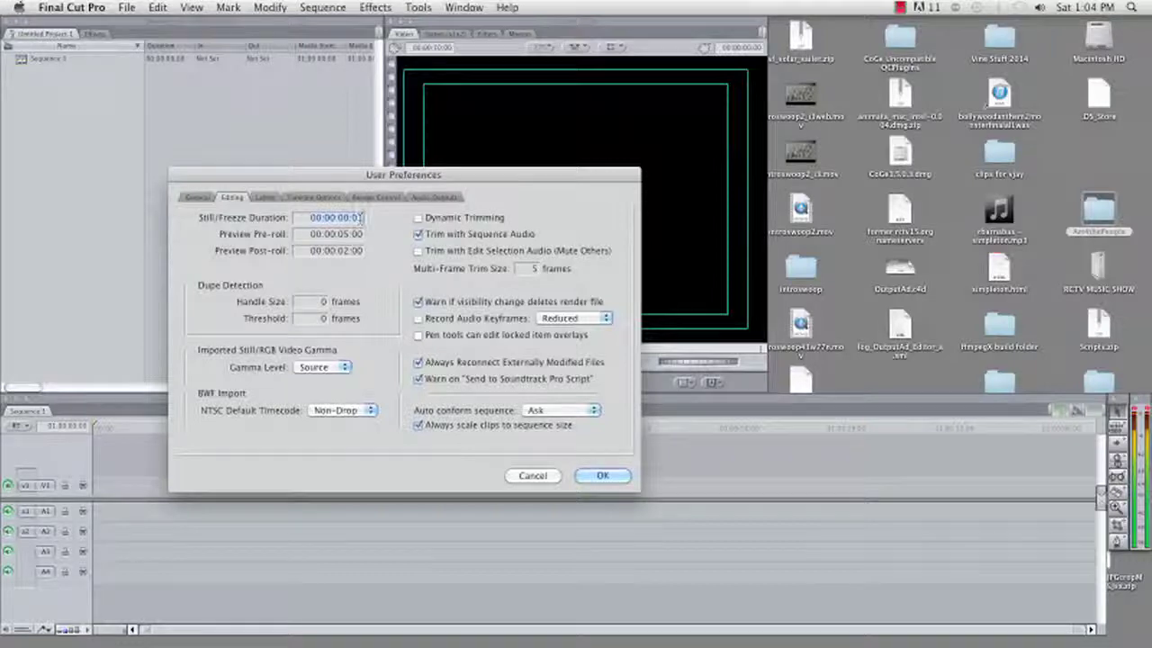
pyautogui.click(597, 475)
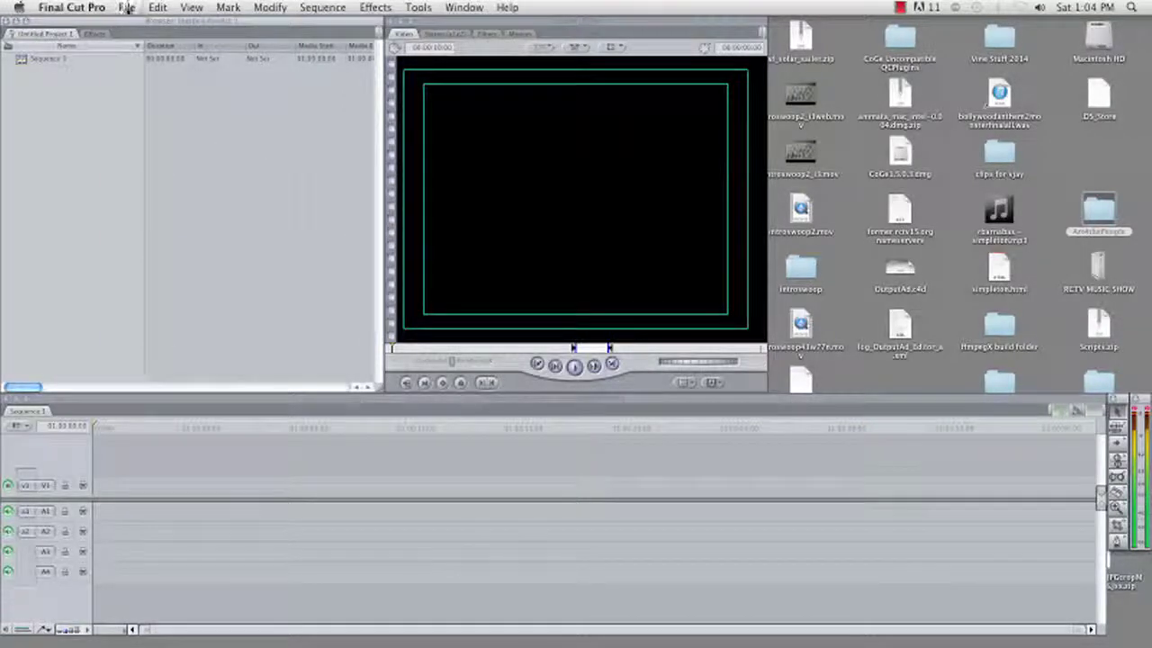
# Import the stills People01.png through People38.png from the Export folder inside the desktop's Art4thePeople folder.
pyautogui.click(127, 7)
pyautogui.moveTo(153, 220)
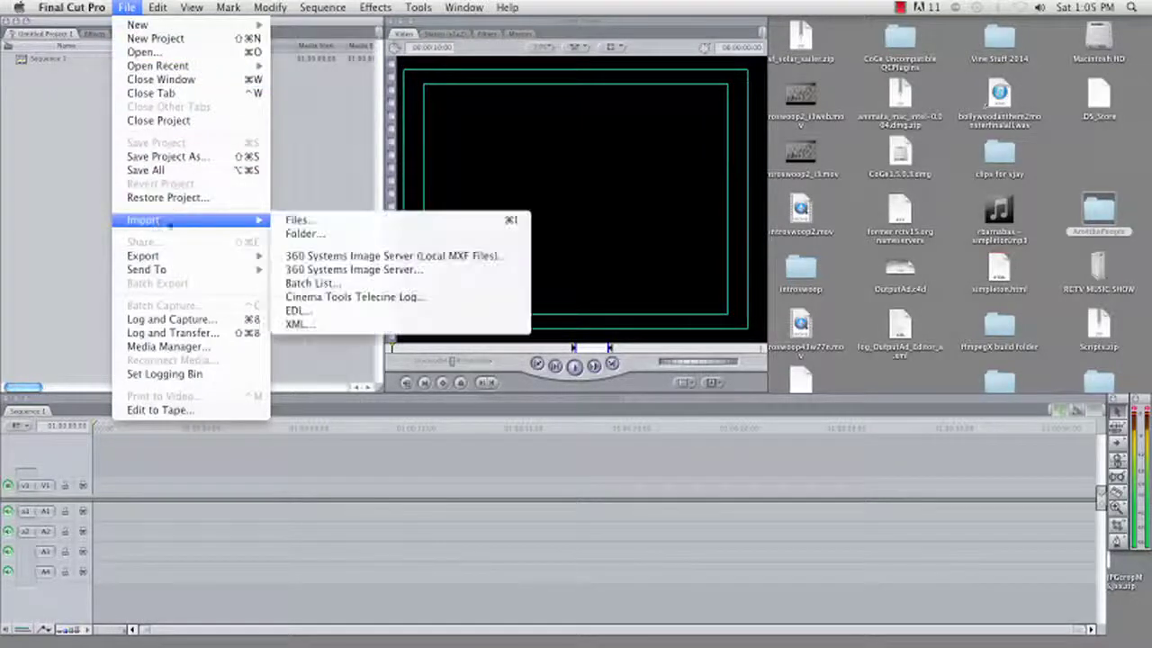
pyautogui.click(294, 222)
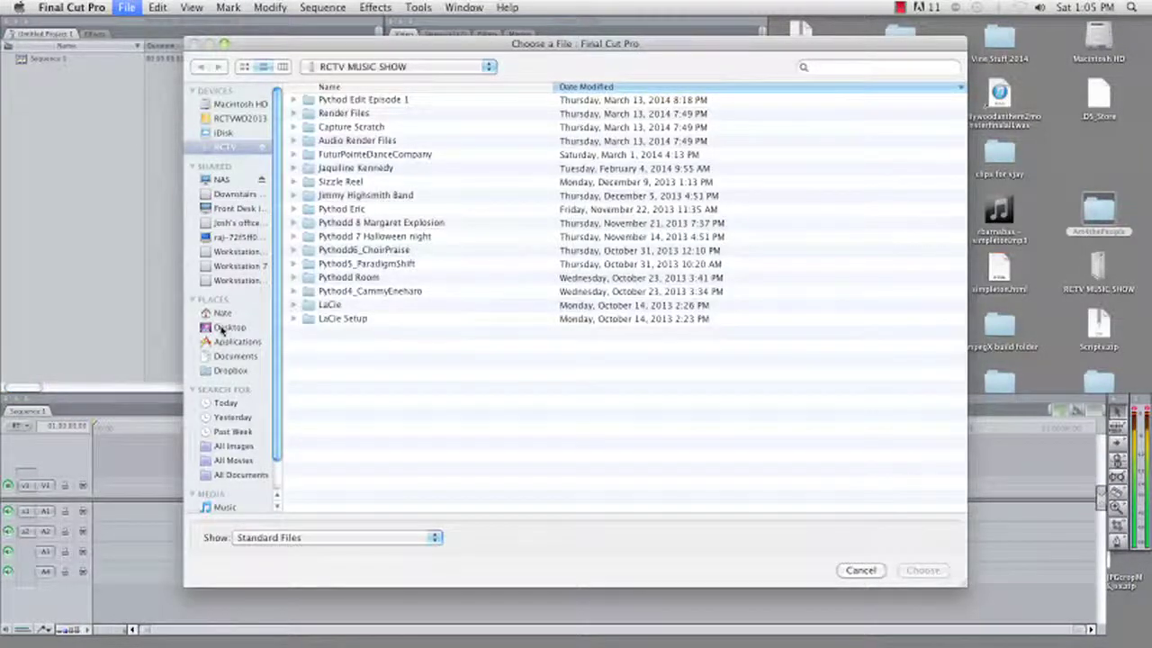
pyautogui.click(228, 326)
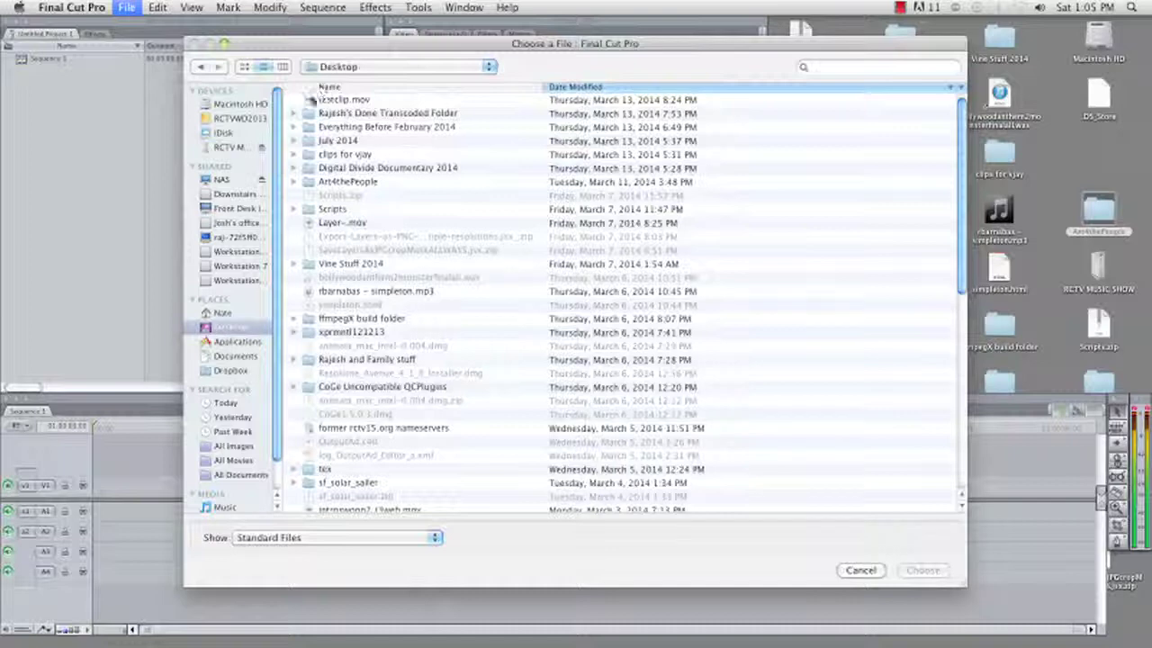
pyautogui.doubleClick(309, 180)
pyautogui.click(315, 101)
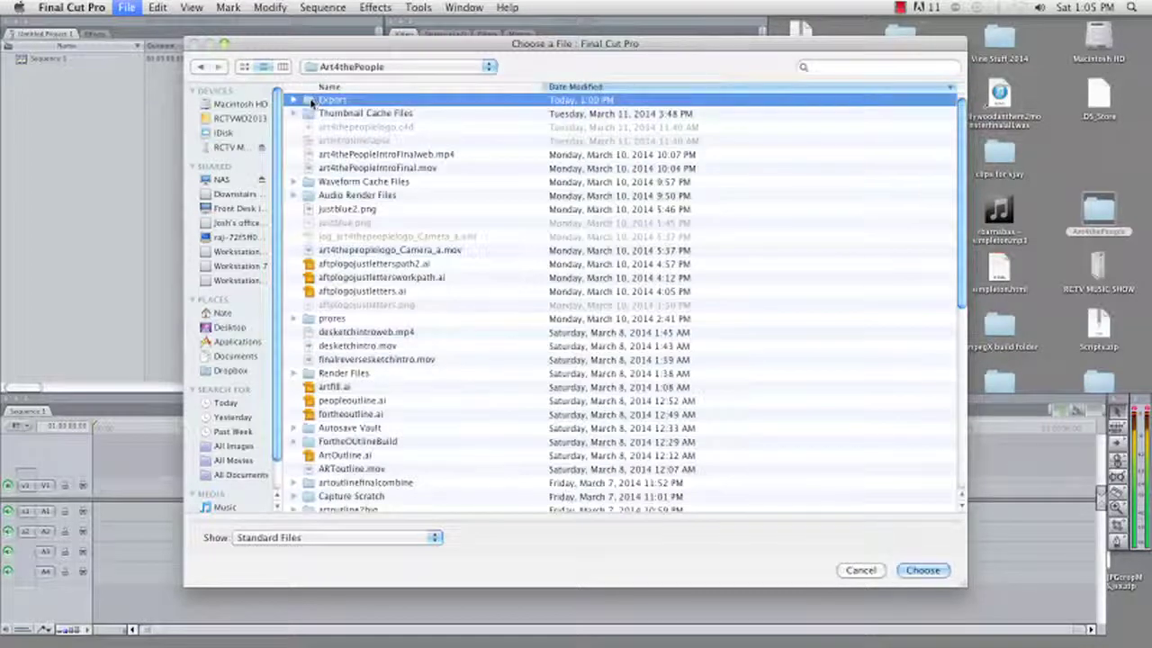
pyautogui.doubleClick(312, 100)
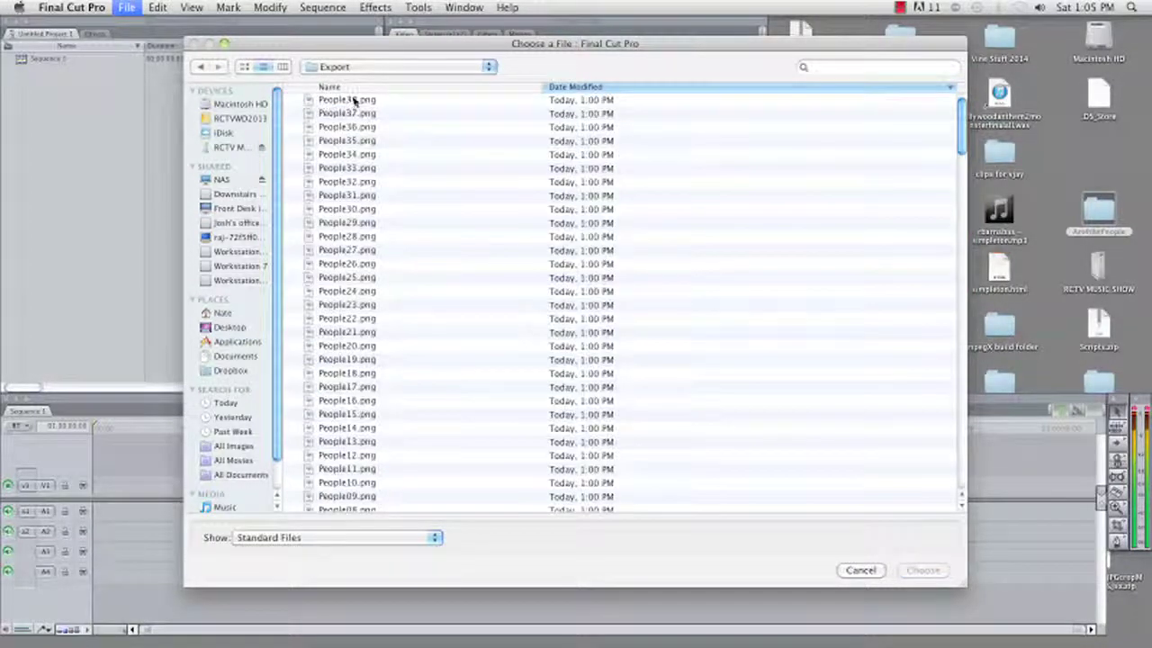
pyautogui.click(354, 100)
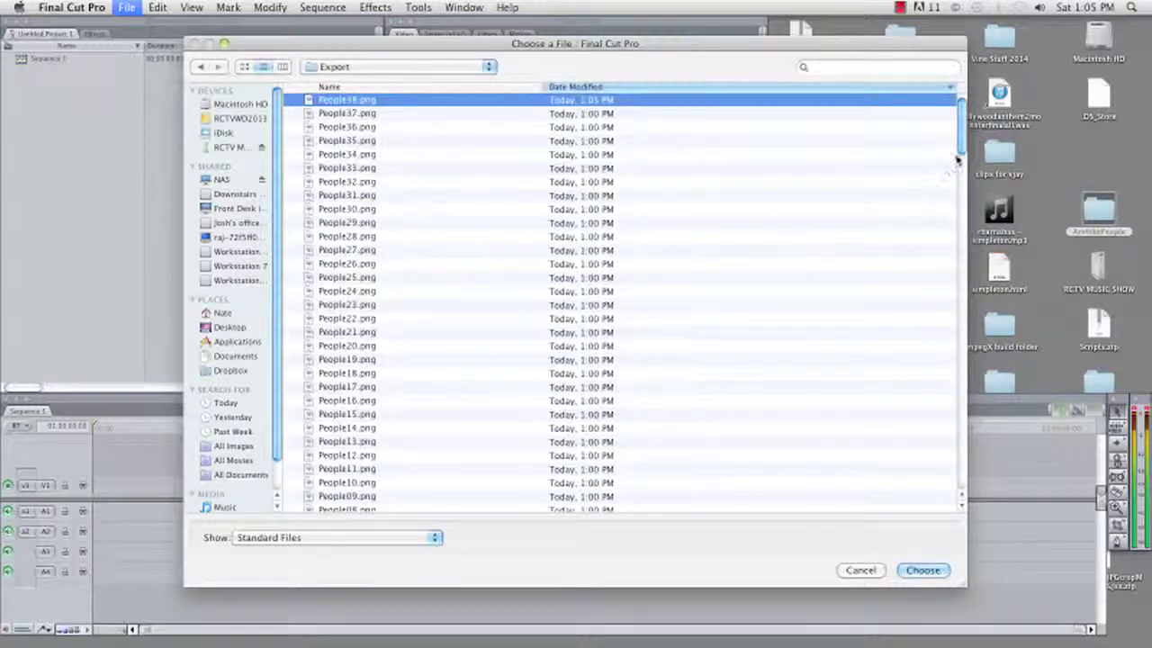
pyautogui.moveTo(956, 159); pyautogui.dragTo(951, 194)
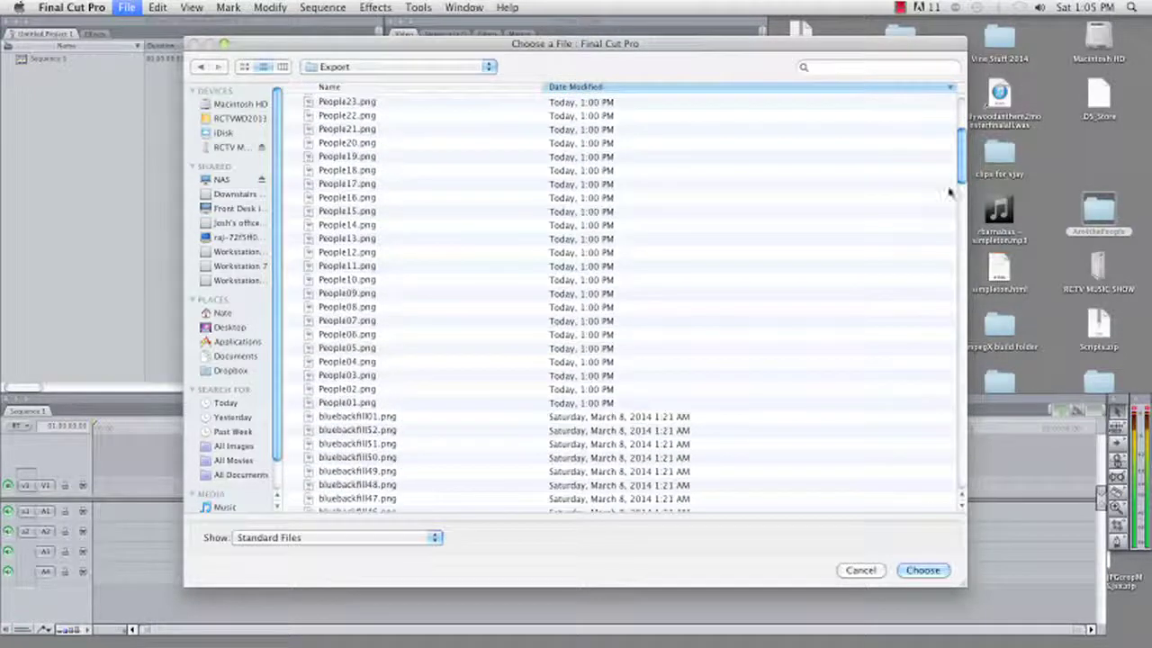
pyautogui.keyDown('shift'); pyautogui.click(322, 402); pyautogui.keyUp('shift')
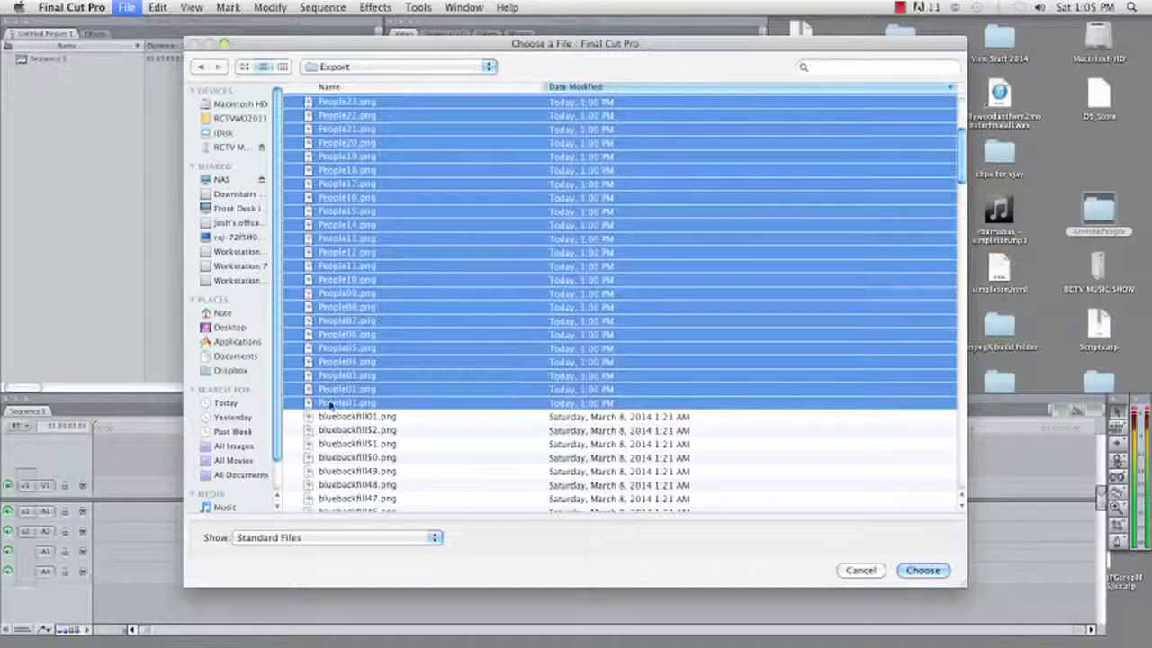
pyautogui.click(921, 570)
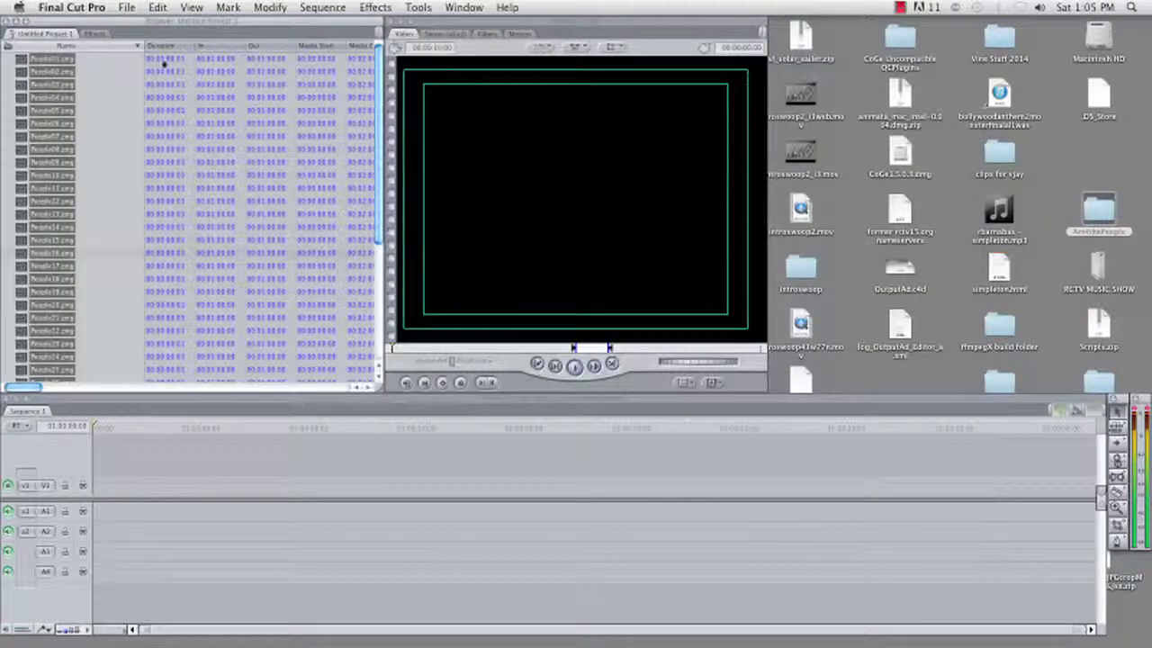
# Place all the imported People stills on video track V1 at the start of Sequence 1 and return the playhead there.
pyautogui.moveTo(76, 70); pyautogui.dragTo(106, 482)
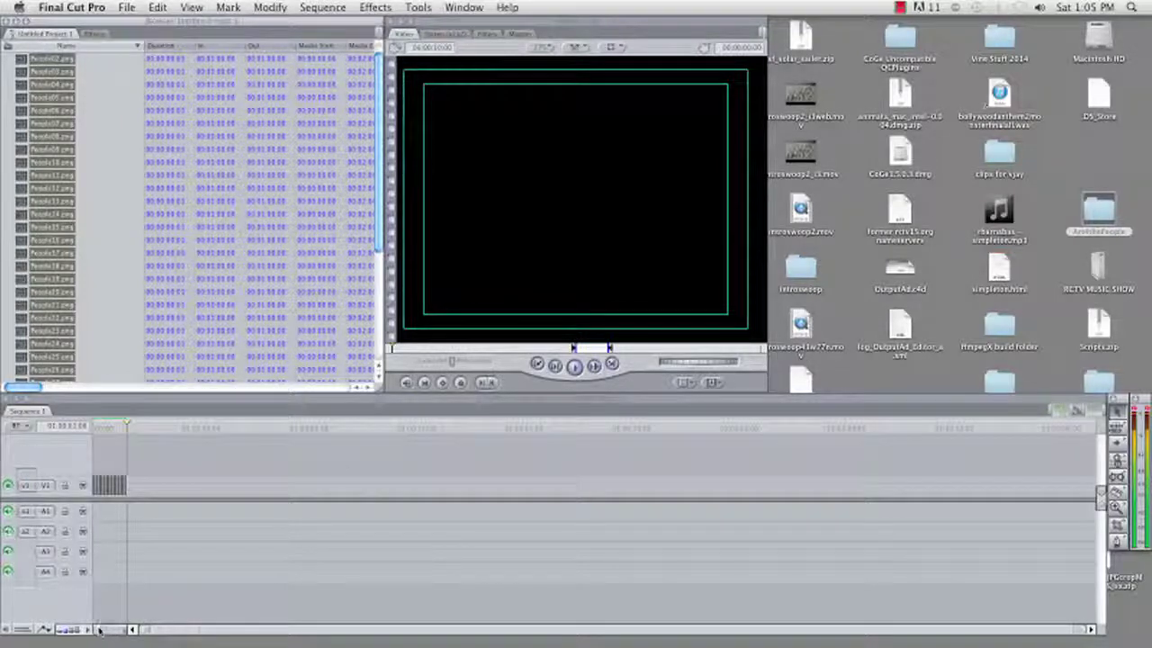
pyautogui.moveTo(126, 427); pyautogui.dragTo(94, 430)
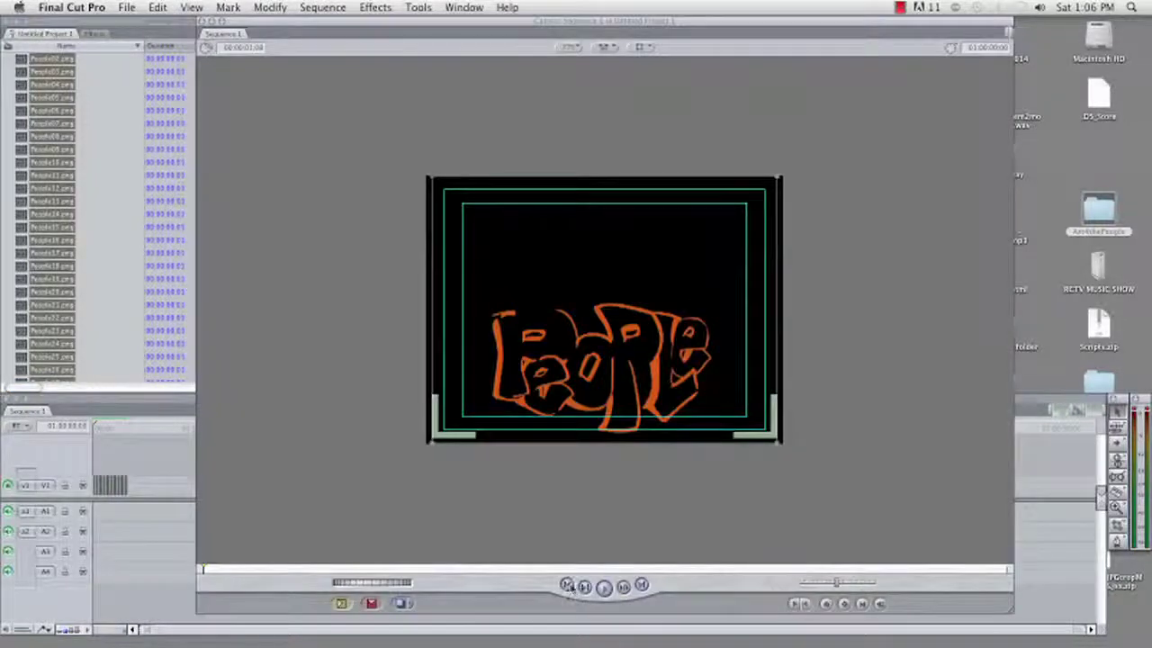
# Play Sequence 1 several times from its start and scrub through it to check how the People outline animates.
pyautogui.click(566, 585)
pyautogui.click(605, 590)
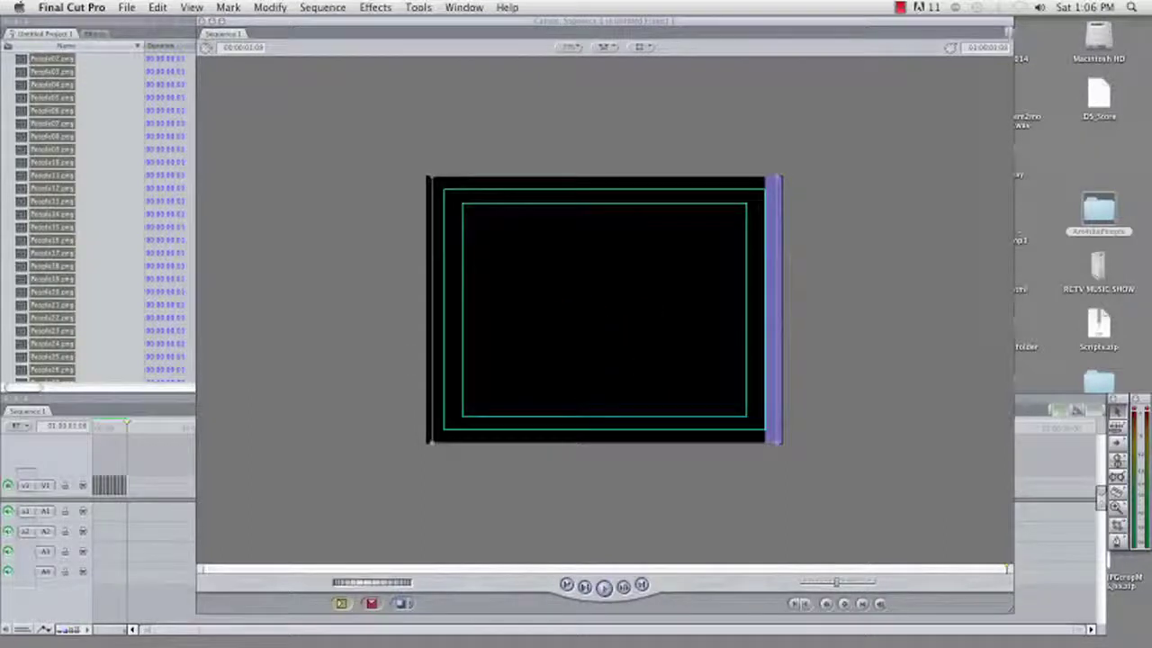
pyautogui.click(565, 586)
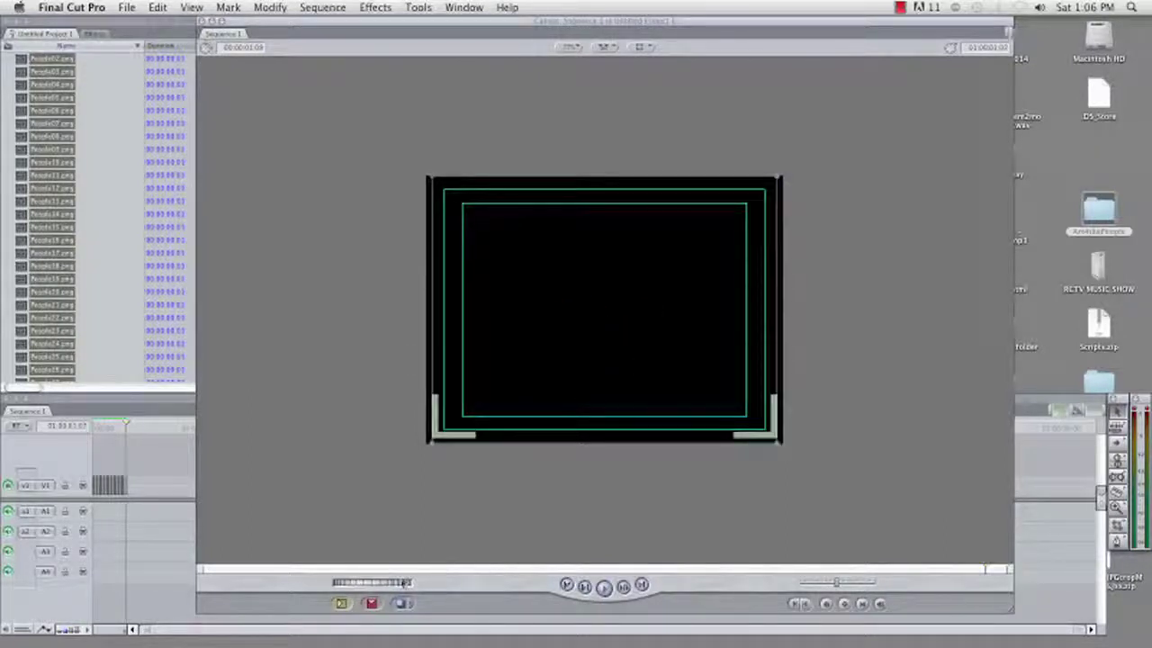
pyautogui.moveTo(404, 583); pyautogui.dragTo(410, 583)
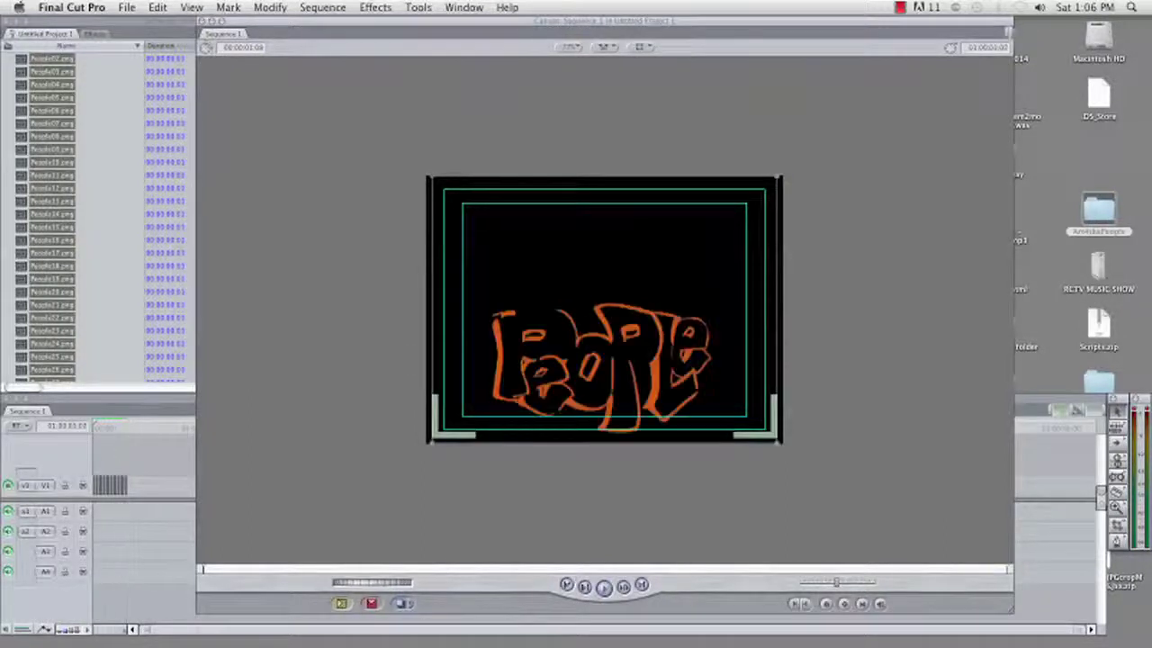
pyautogui.click(604, 587)
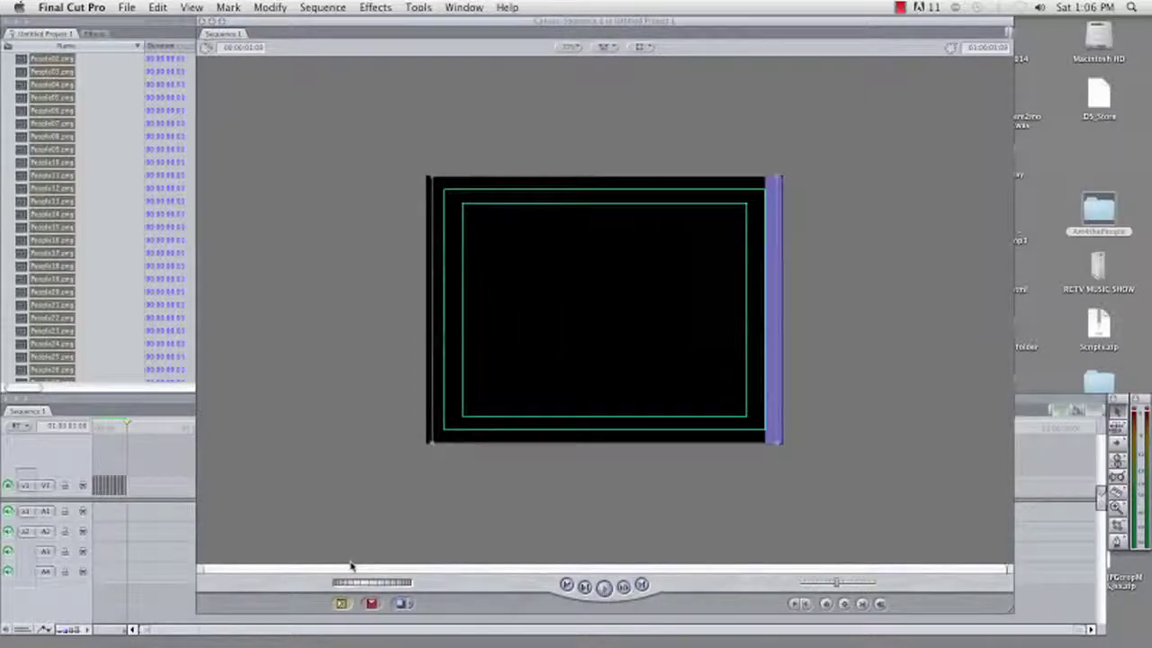
pyautogui.moveTo(374, 587)
pyautogui.mouseDown()
pyautogui.moveTo(361, 586)
pyautogui.moveTo(378, 586)
pyautogui.mouseUp()
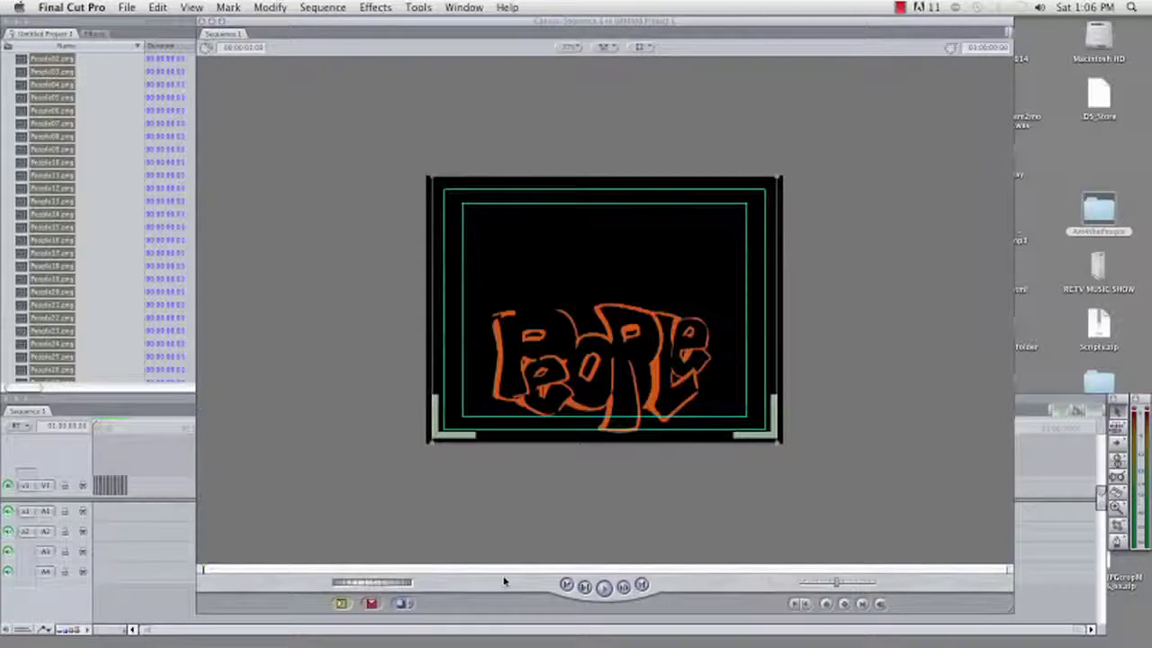
pyautogui.click(604, 587)
pyautogui.click(604, 587)
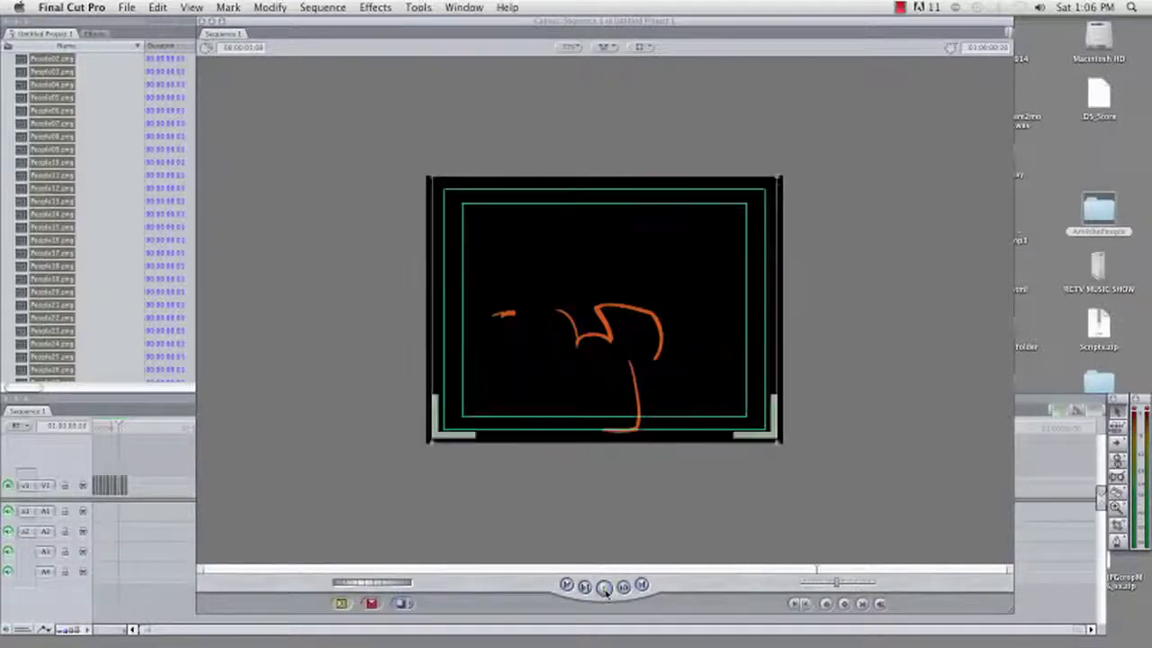
pyautogui.moveTo(417, 584); pyautogui.dragTo(397, 585)
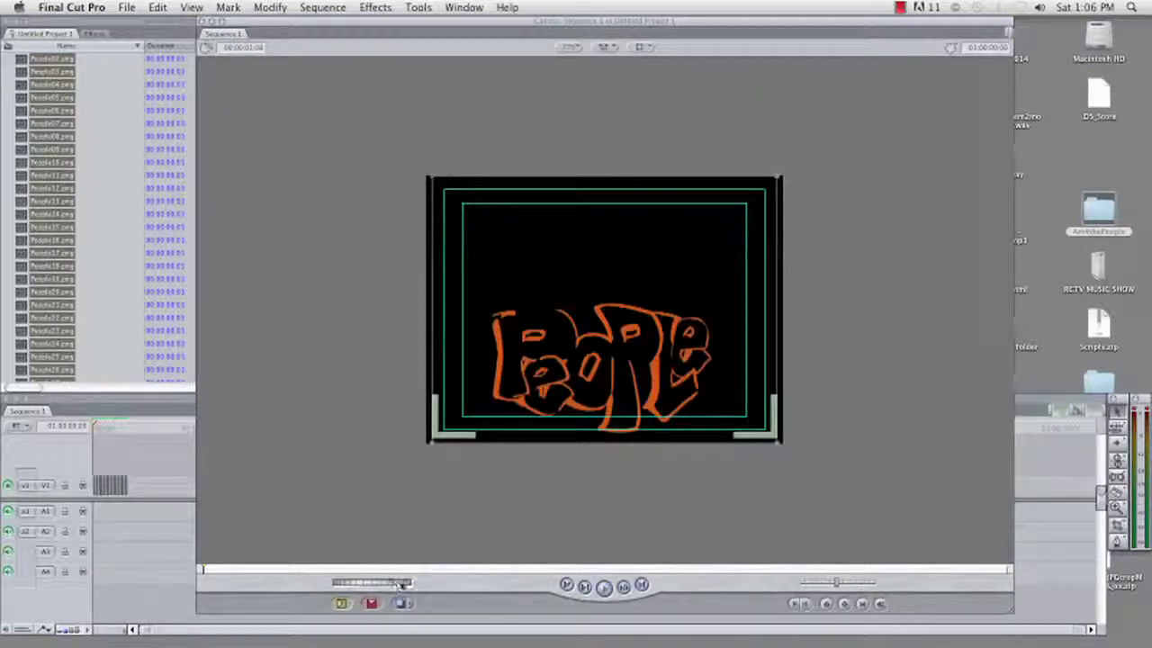